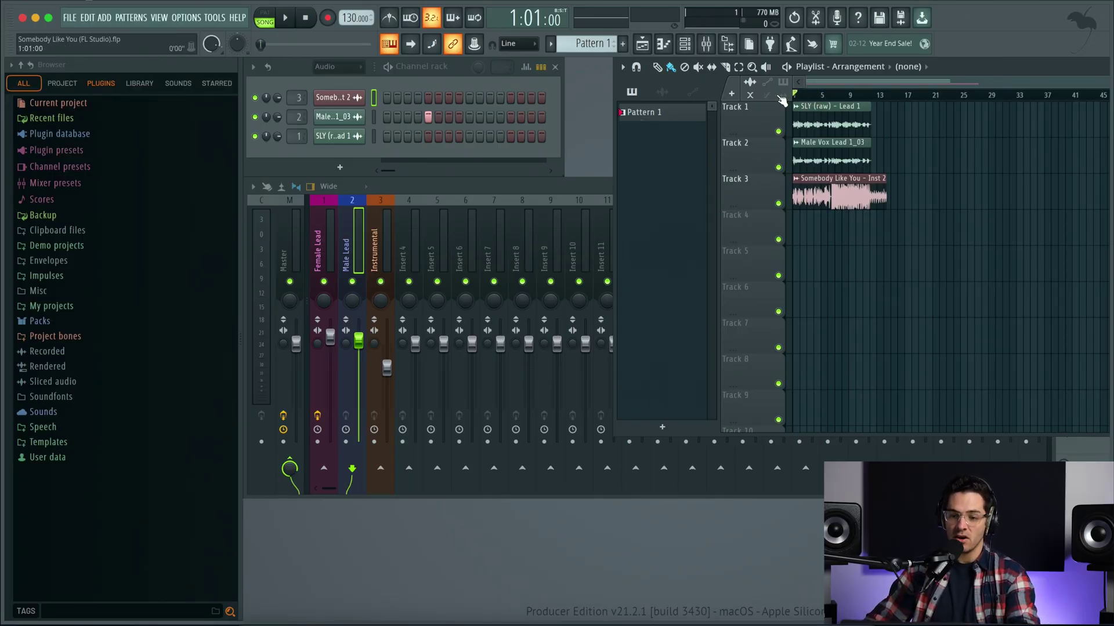
- Play the song briefly from the start, then stop playback
key("space")
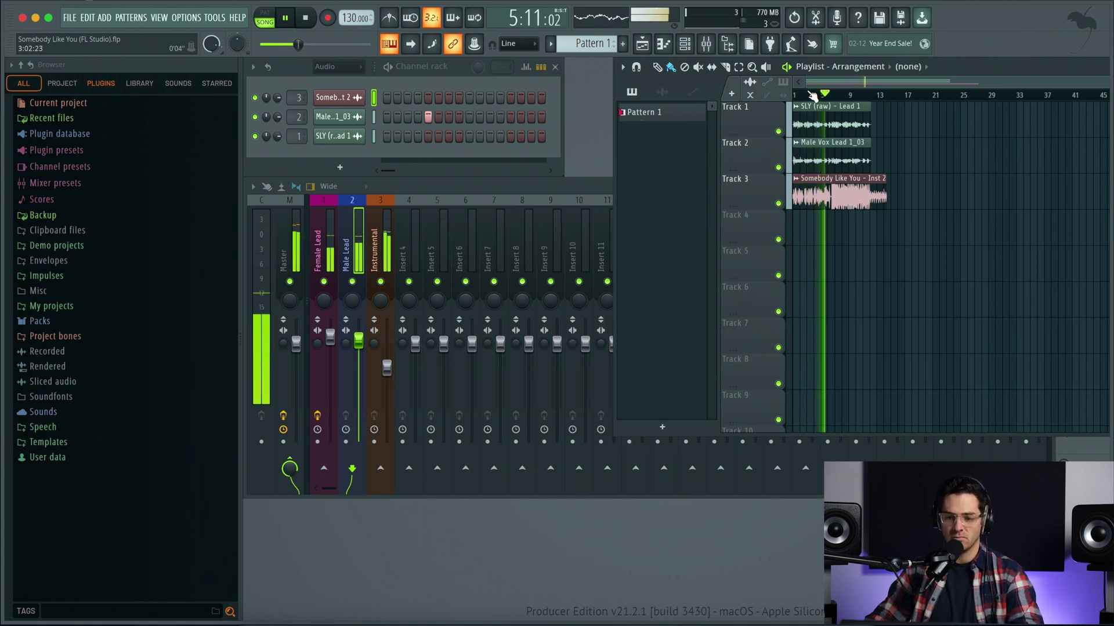
scroll(812, 96, "up", 2)
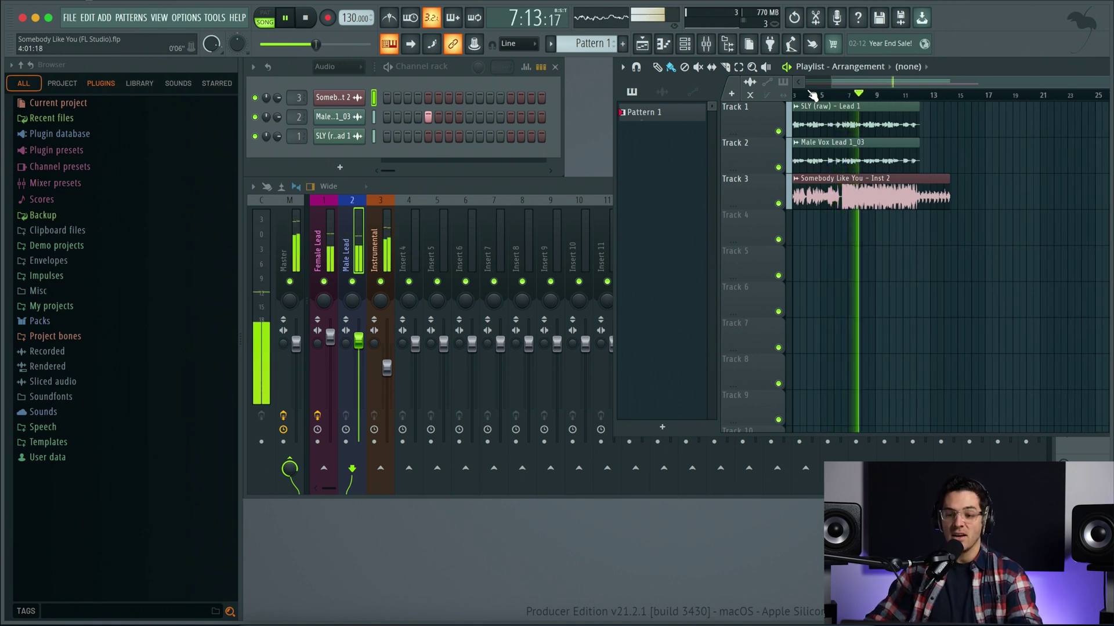
key("space")
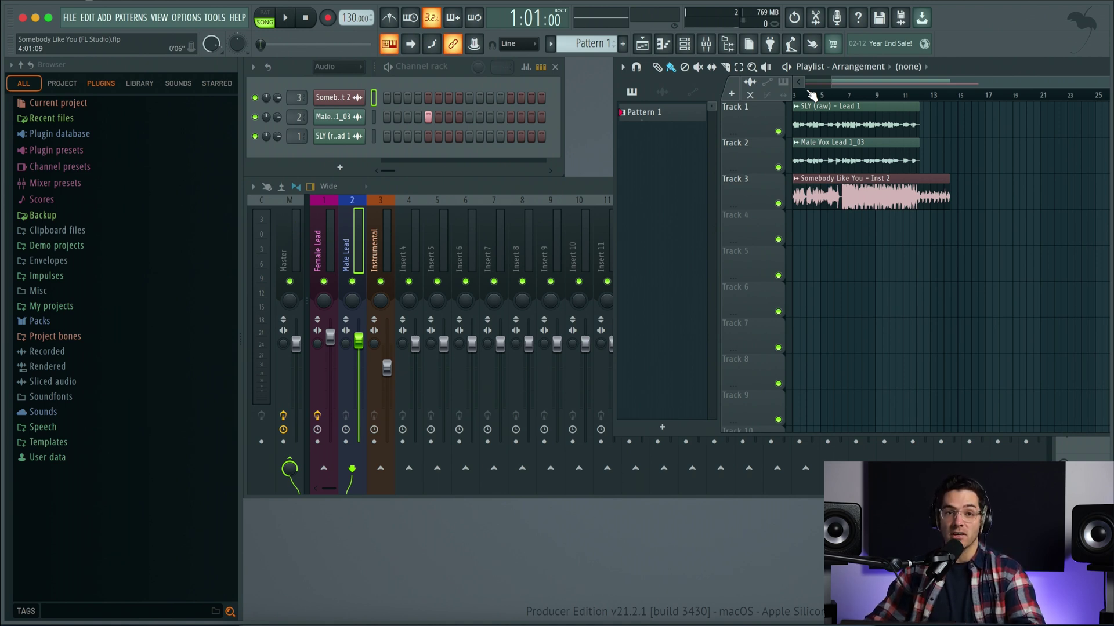
- Load Revoice Pro Link into an empty effect slot on the Female Lead mixer insert
left_click(268, 199)
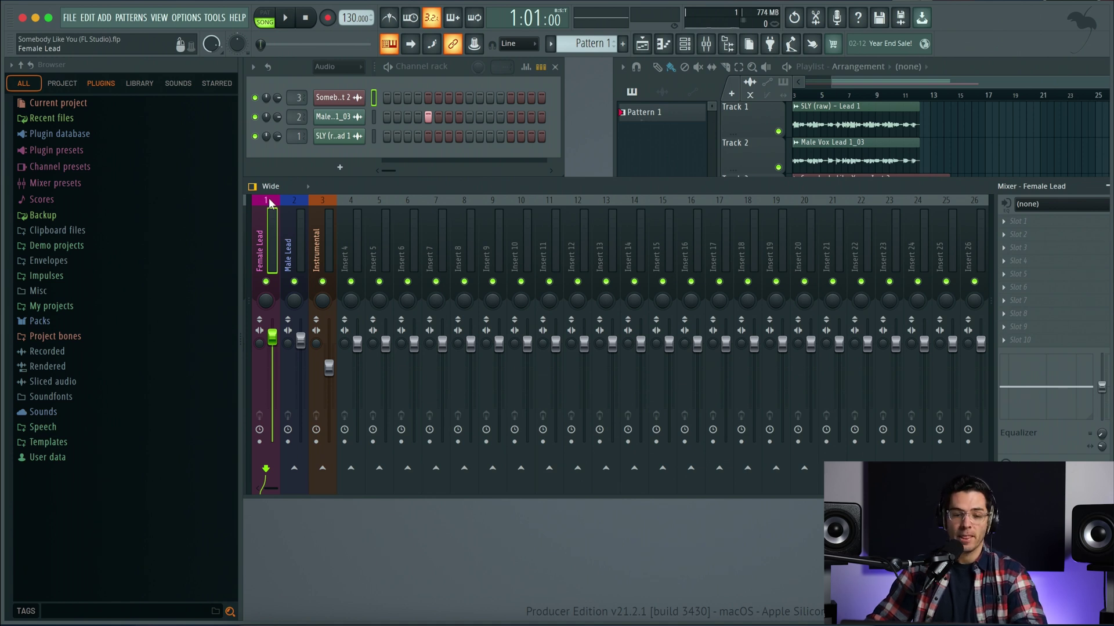
left_click(1012, 225)
left_click(928, 58)
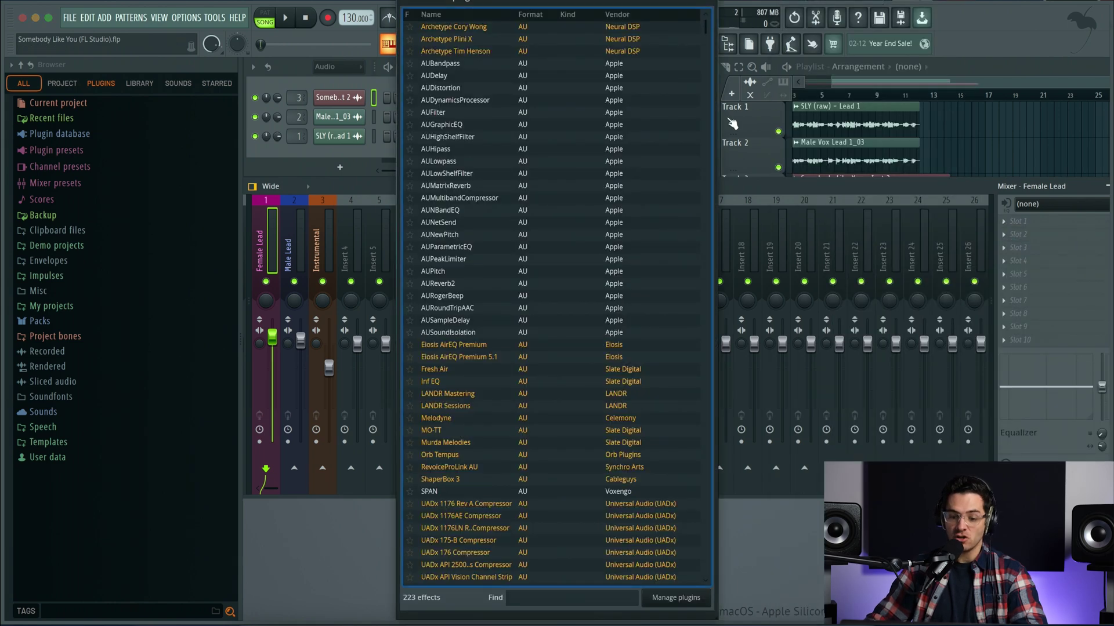
left_click(531, 603)
type("link")
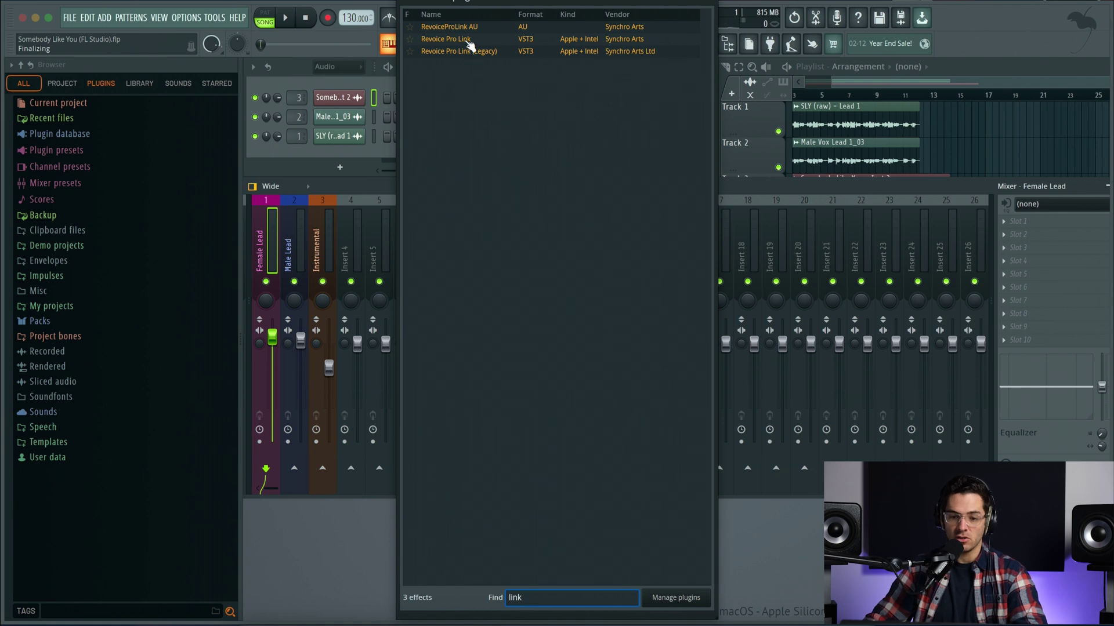
double_click(467, 39)
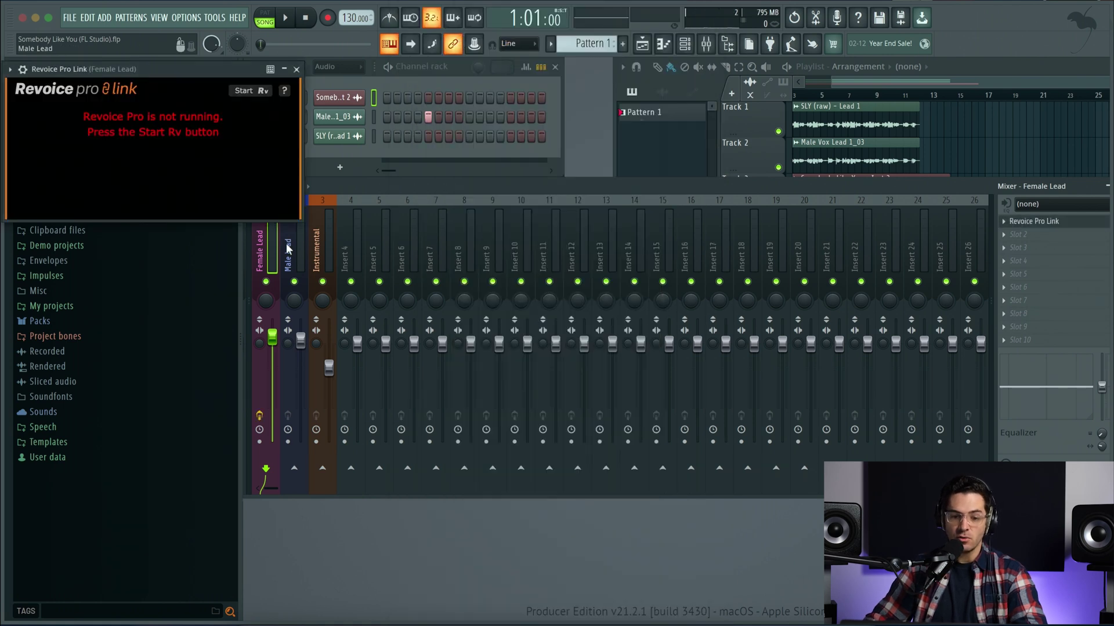
- Load Revoice Pro Link onto the Male Lead mixer insert as well
left_click(288, 249)
left_click(1015, 230)
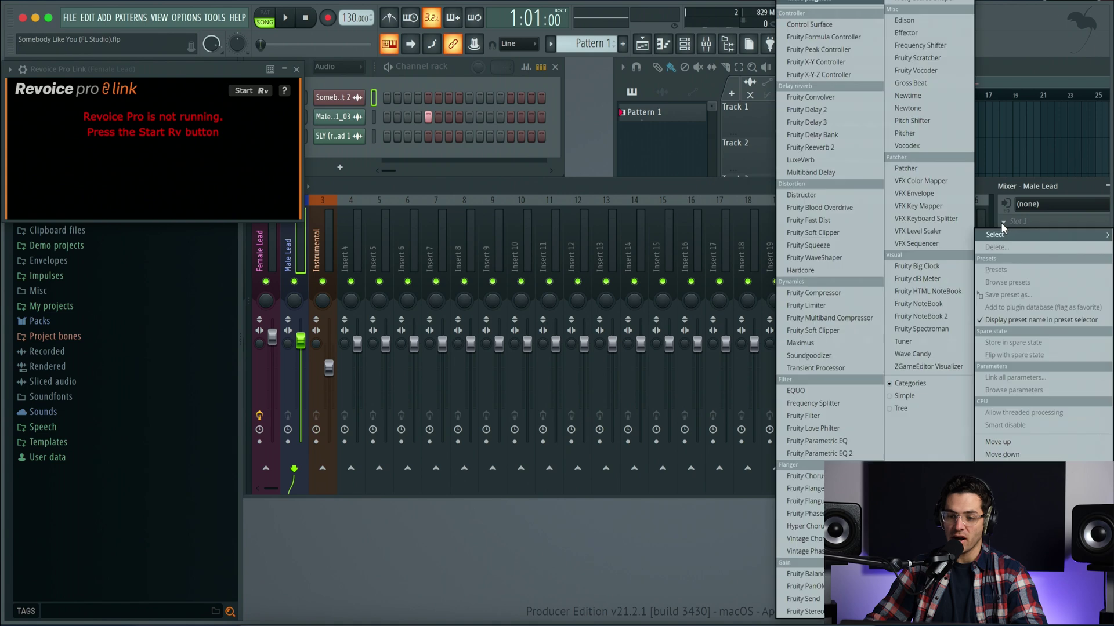
left_click(841, 7)
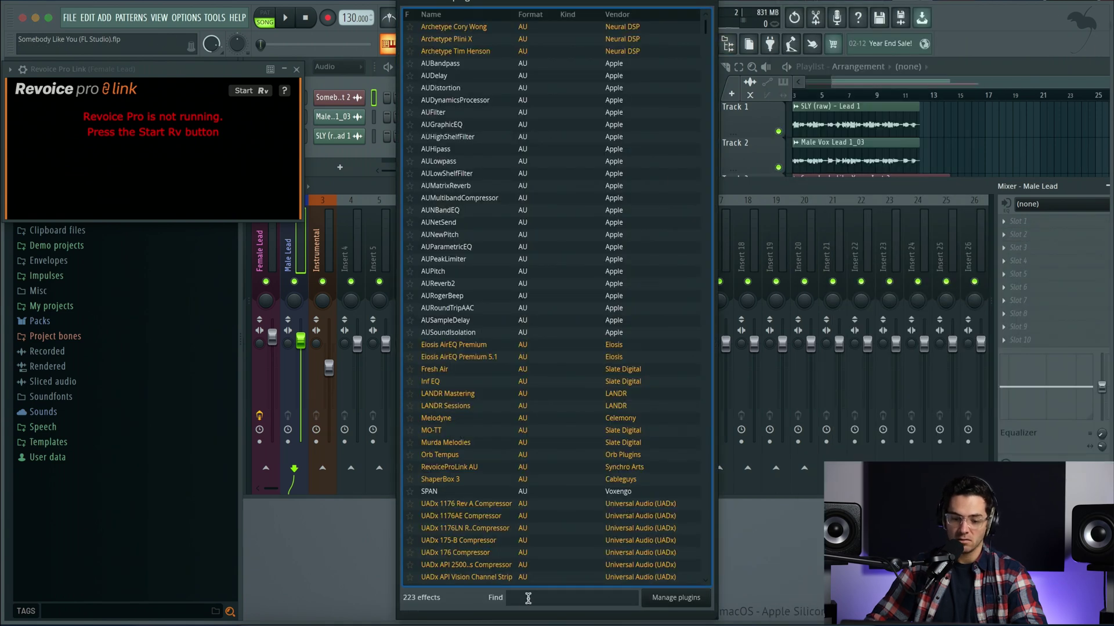
type("link")
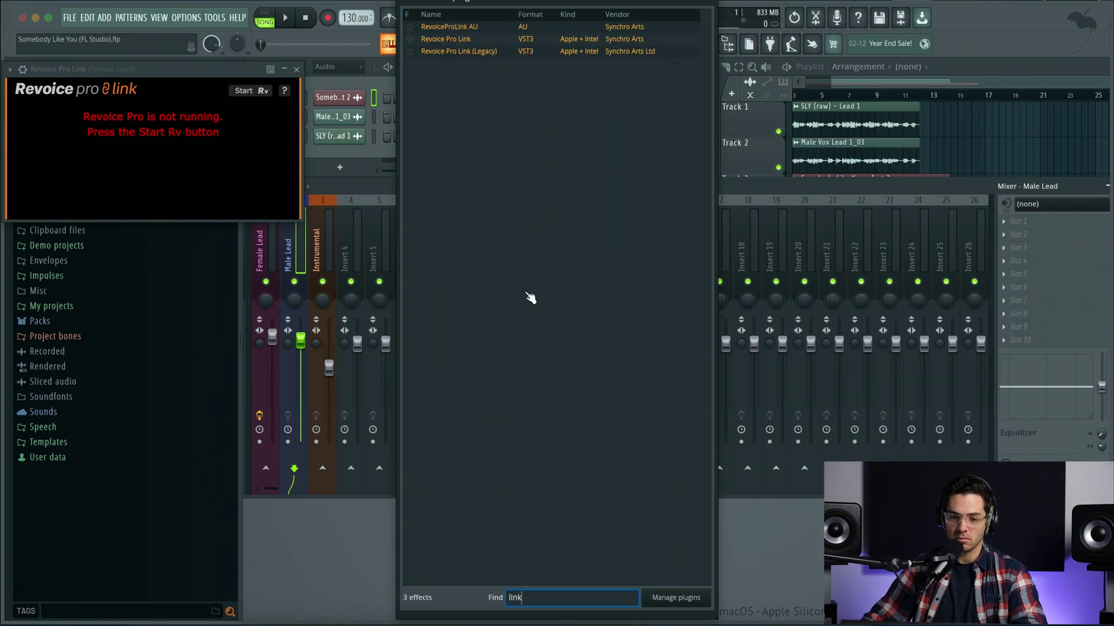
left_click(467, 39)
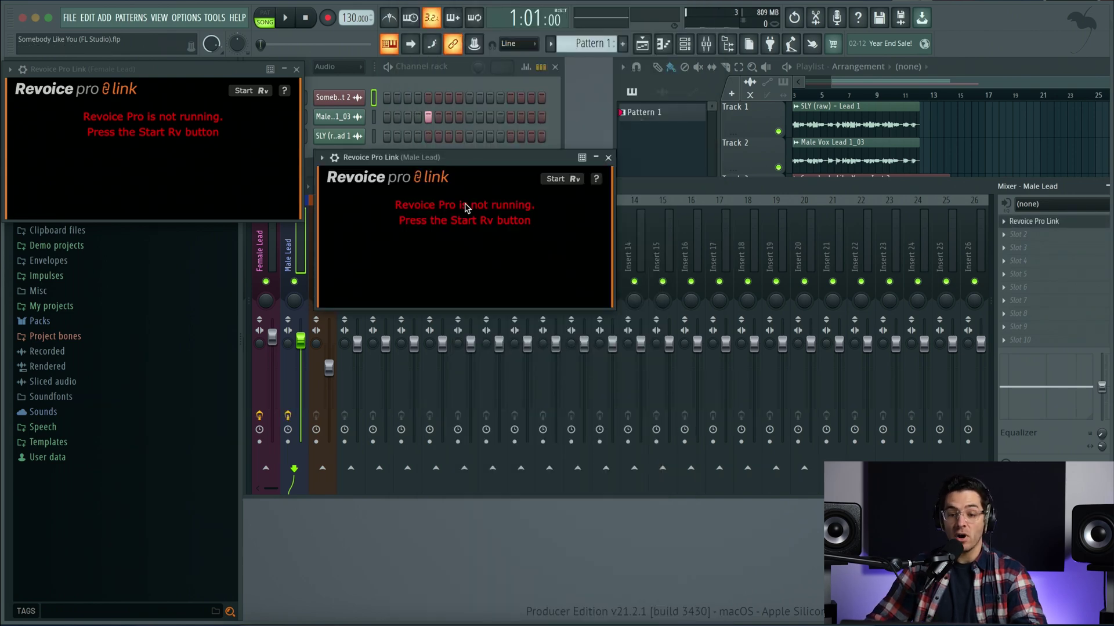
- Launch Revoice Pro from the link plugin and rename its tracks 'Female Lead' and 'Male Lead'
left_click(556, 180)
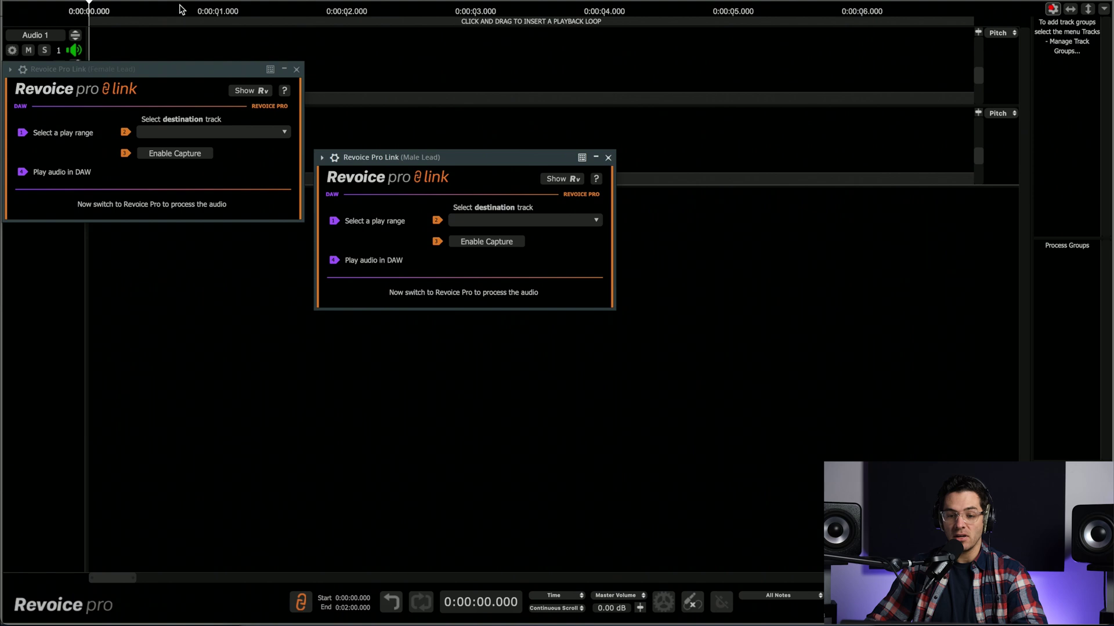
double_click(45, 35)
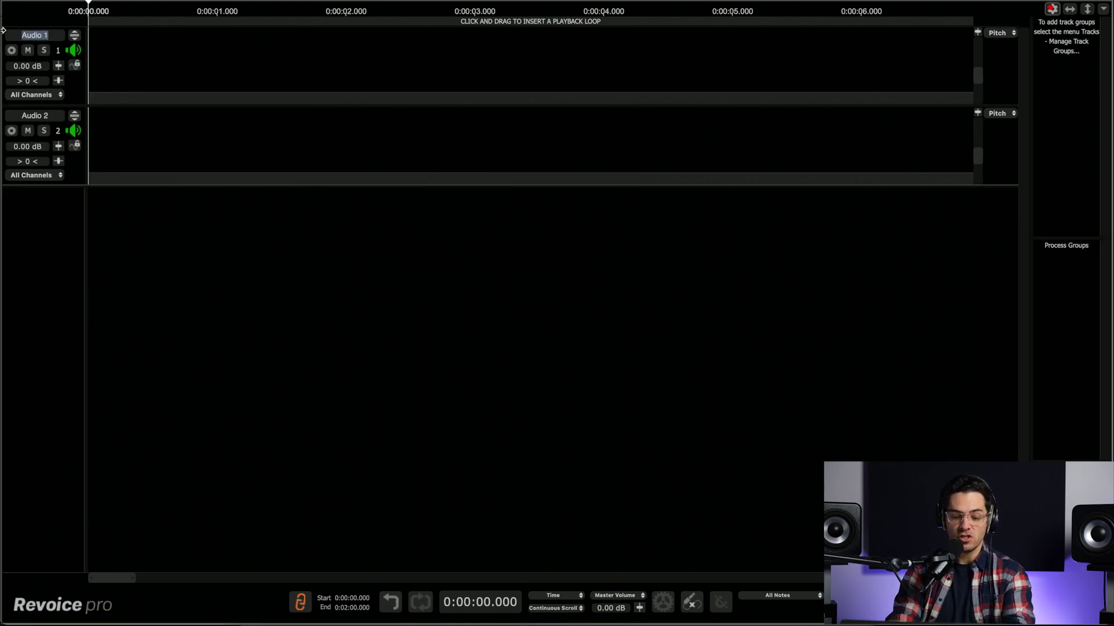
type("Fema")
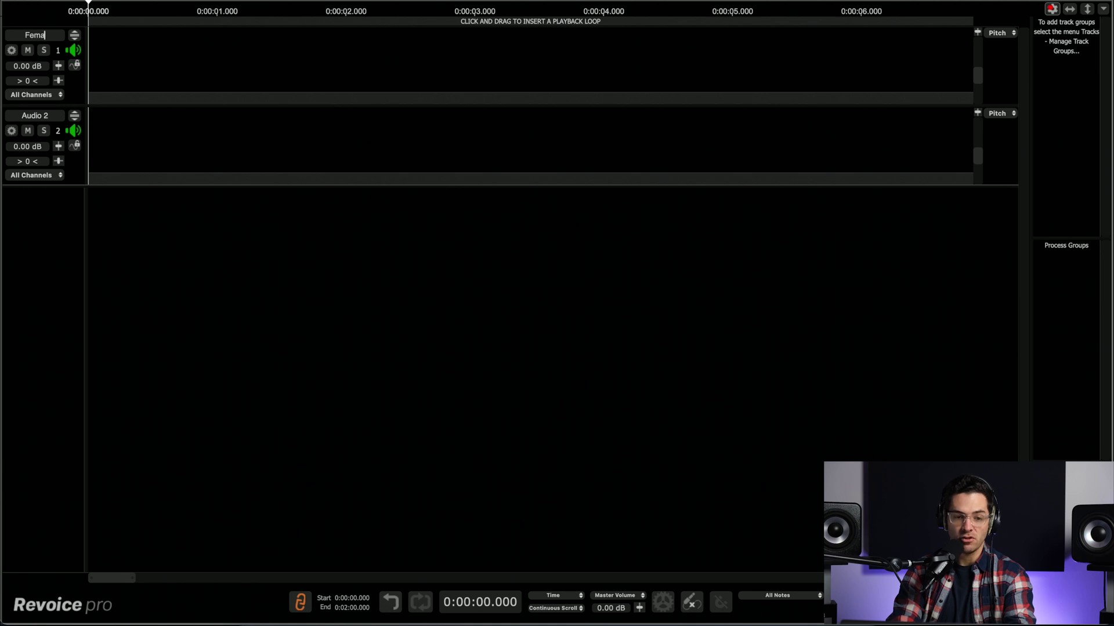
type("le Lead")
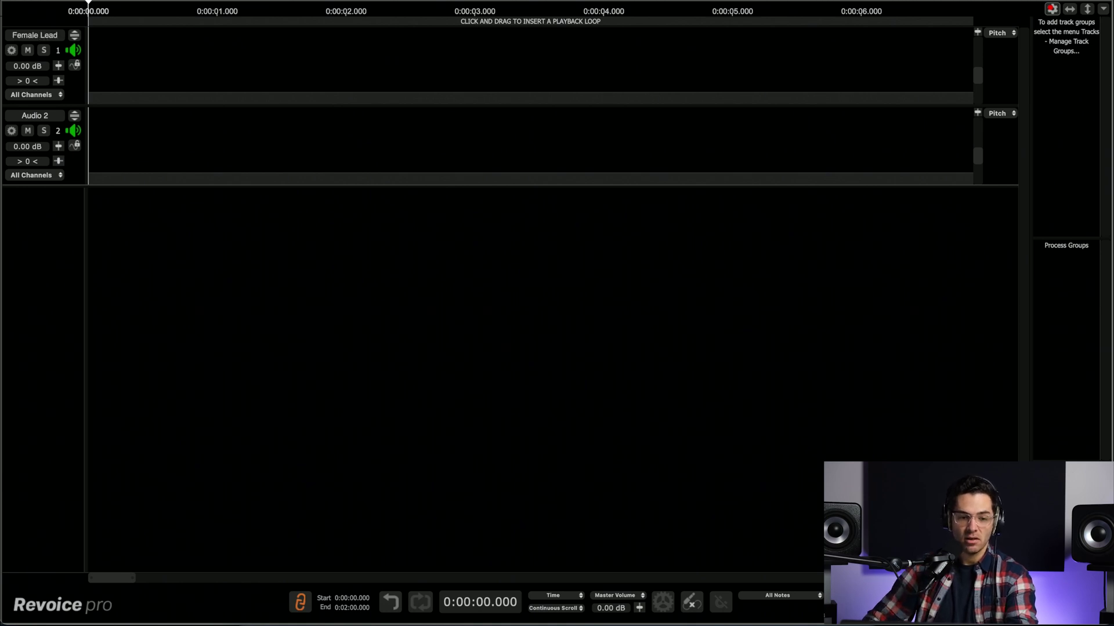
double_click(41, 119)
type("Male")
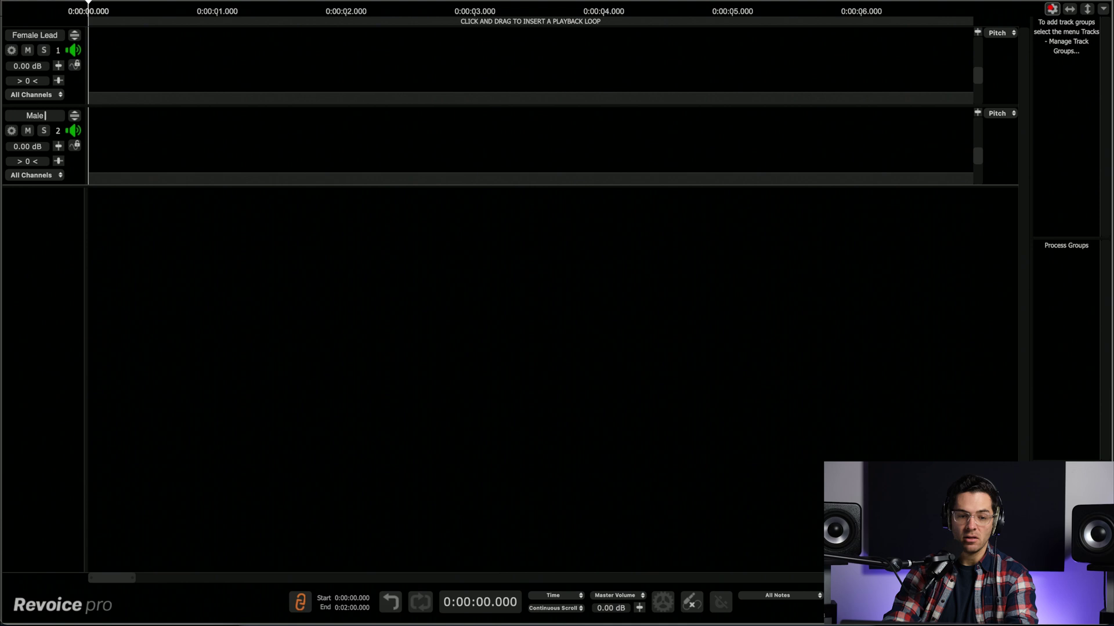
type(" Lead")
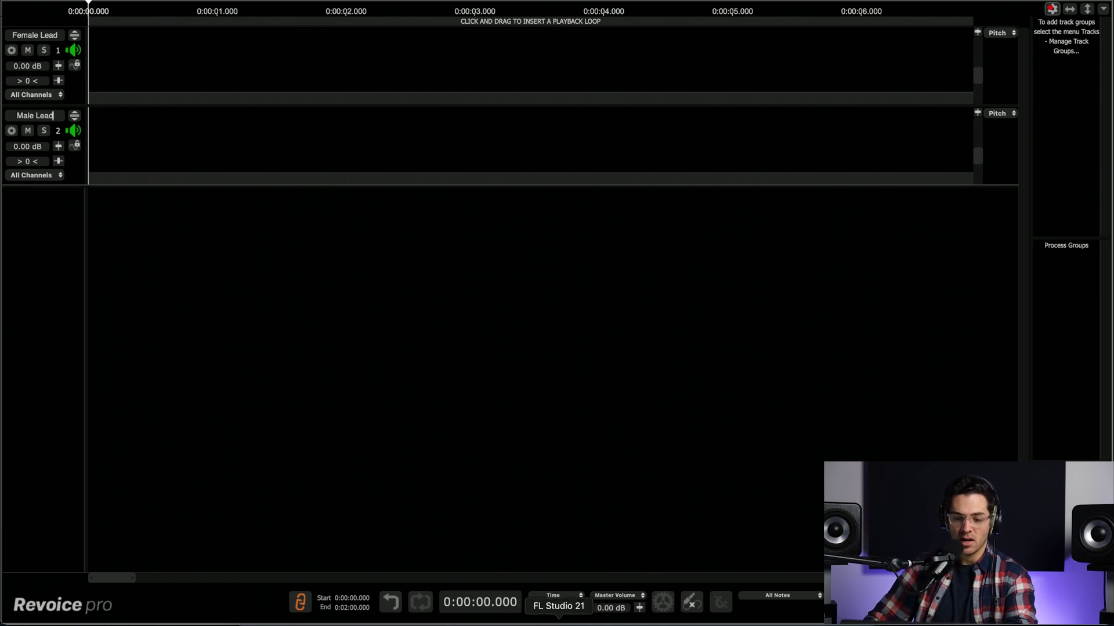
left_click(559, 621)
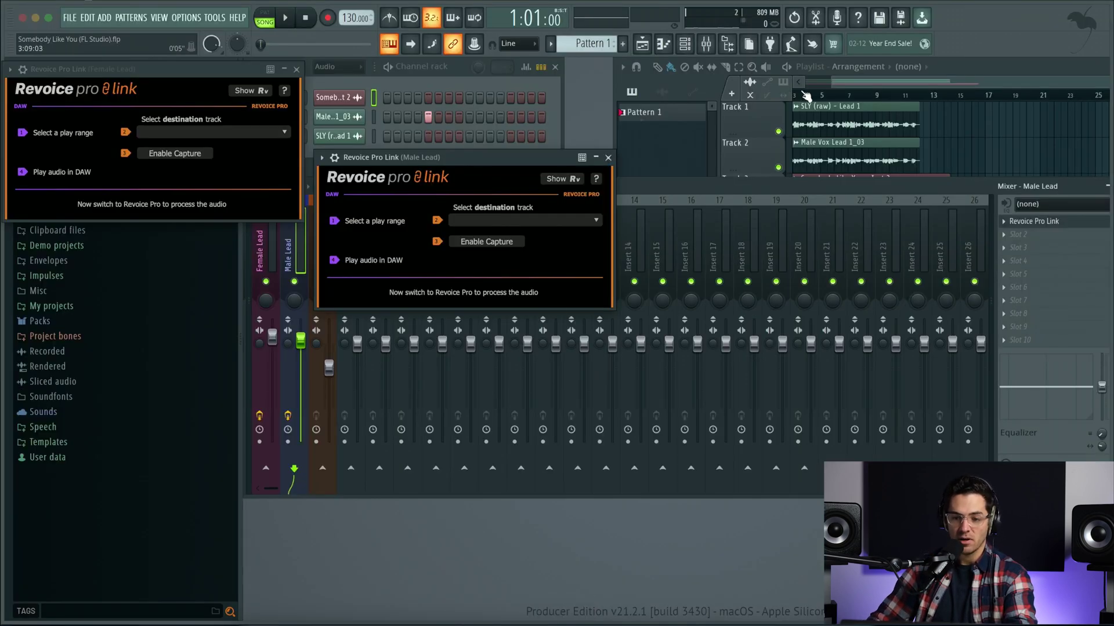
- Route the Female Lead link to the Female Lead track and the Male Lead link to Male Lead
scroll(810, 97, "up", 2)
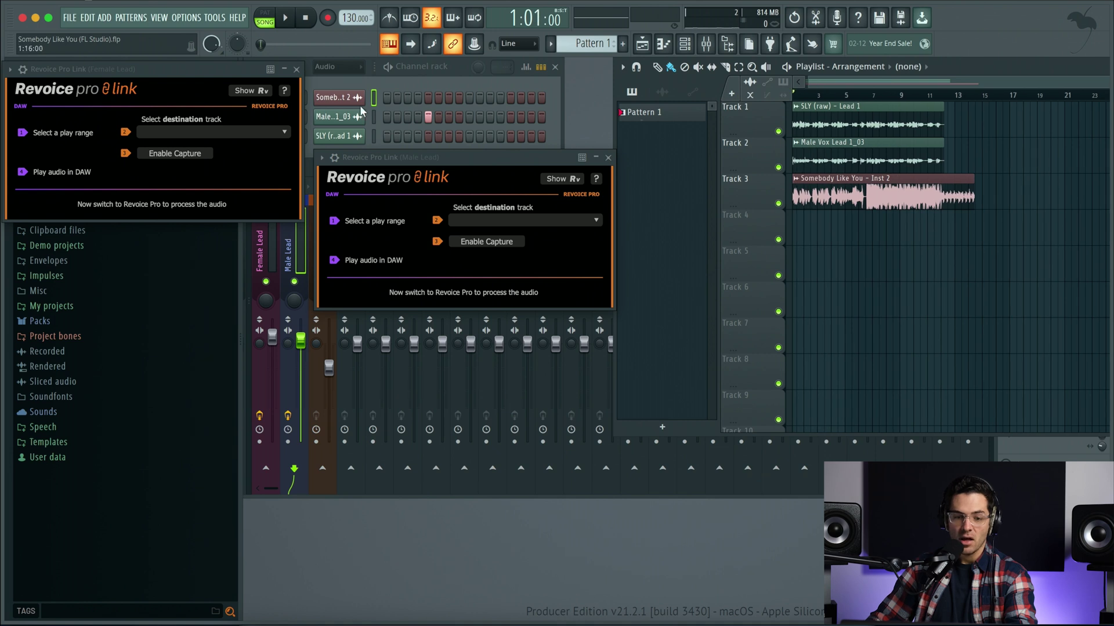
left_click_drag(169, 74, 186, 74)
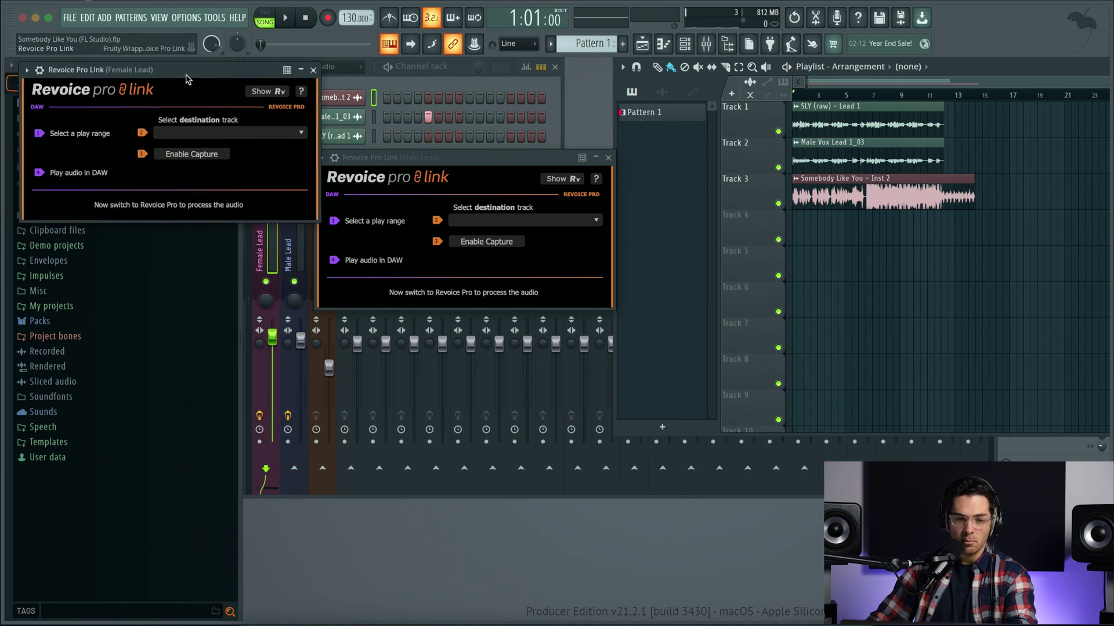
left_click(196, 133)
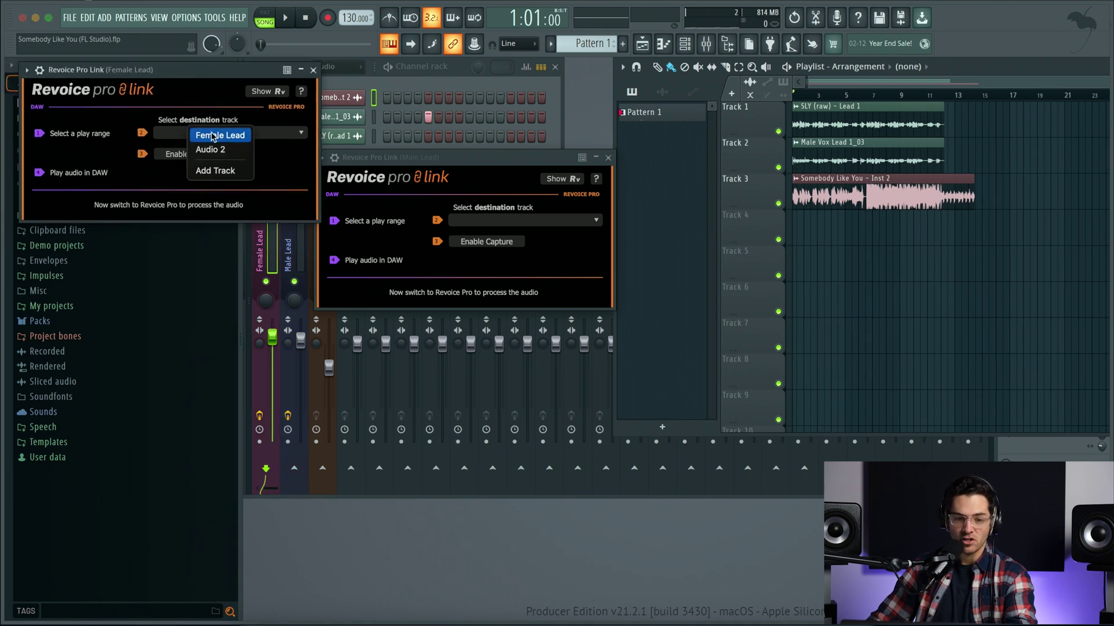
left_click(213, 137)
left_click(516, 225)
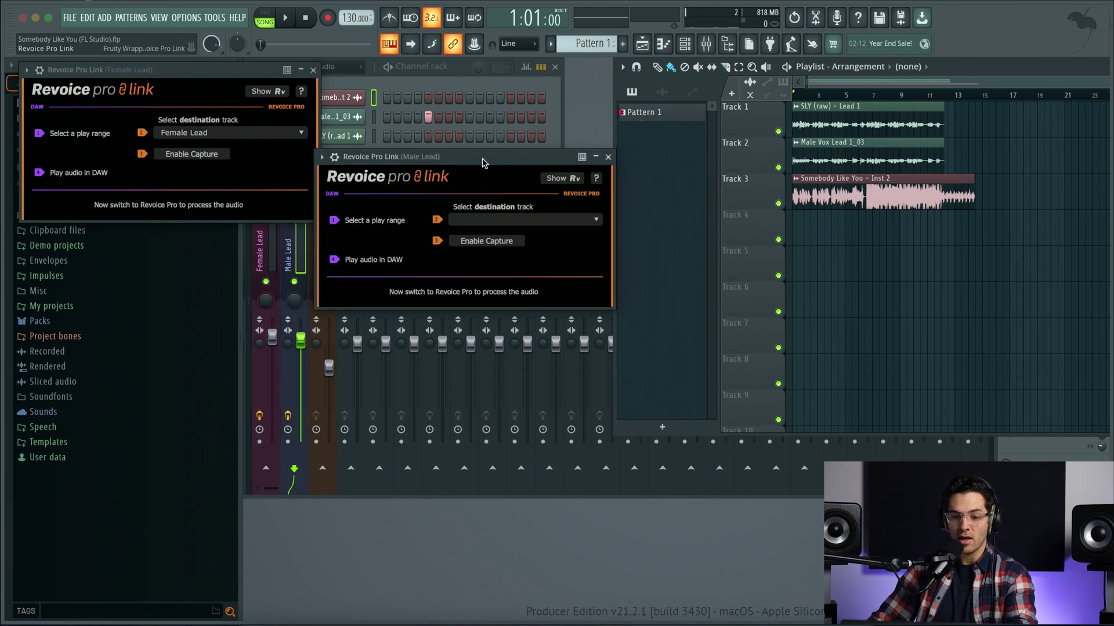
left_click(517, 225)
left_click(526, 242)
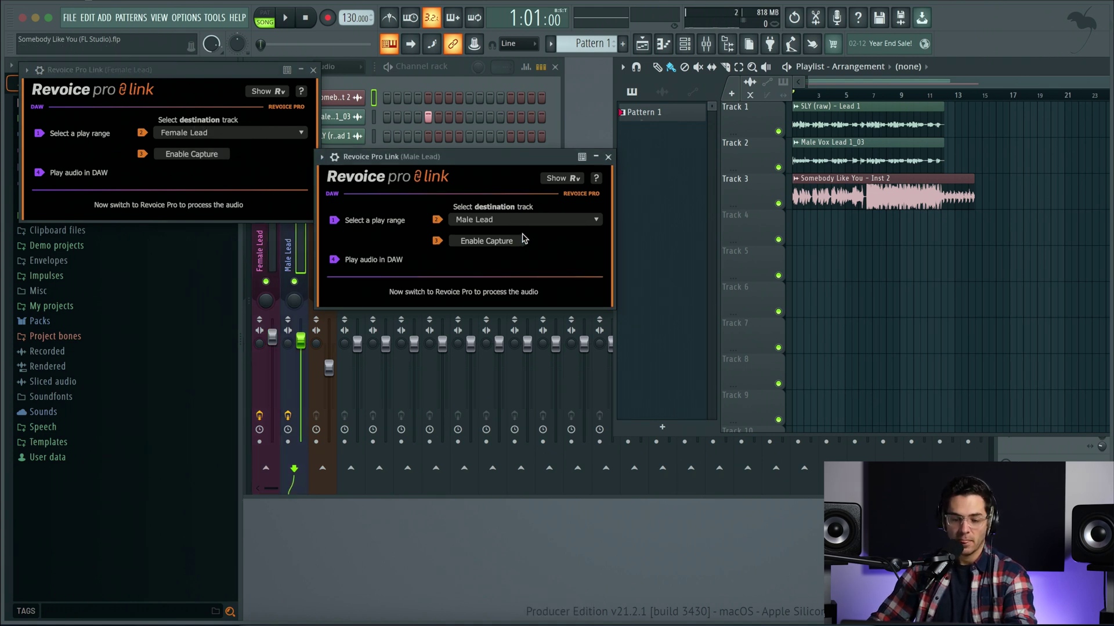
- Return the song position to the start and enable capture on both links
left_click(814, 97)
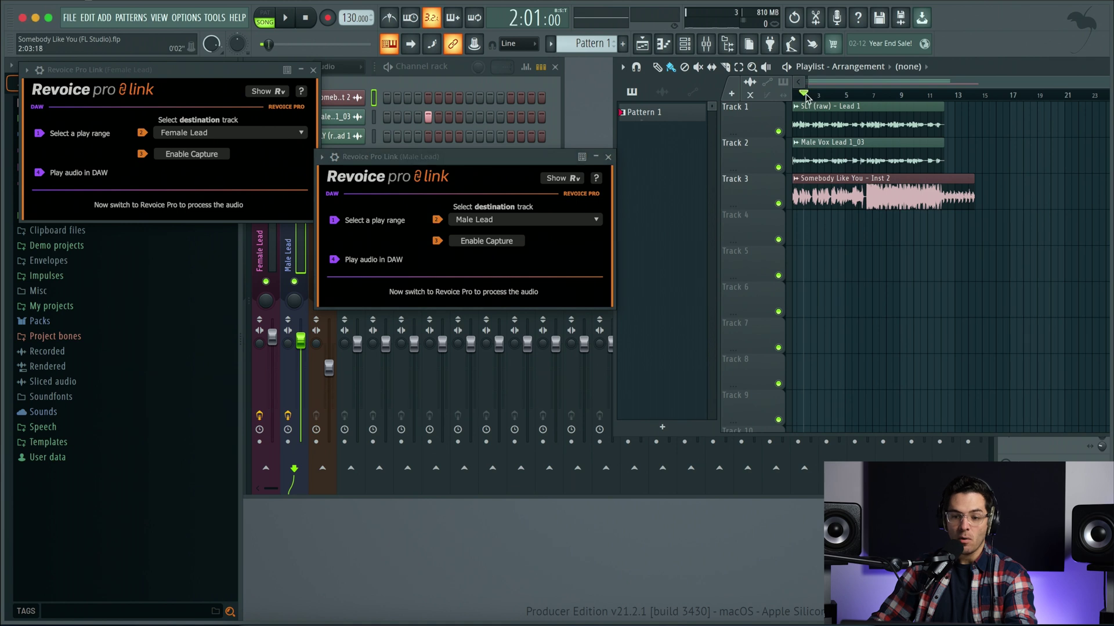
left_click_drag(808, 96, 771, 96)
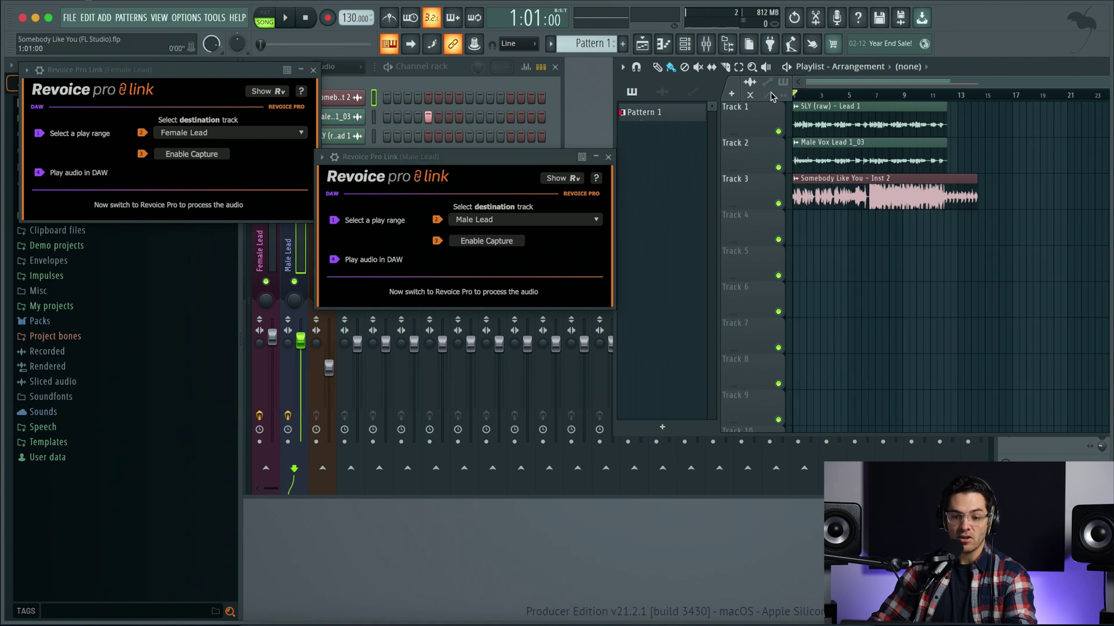
left_click(182, 156)
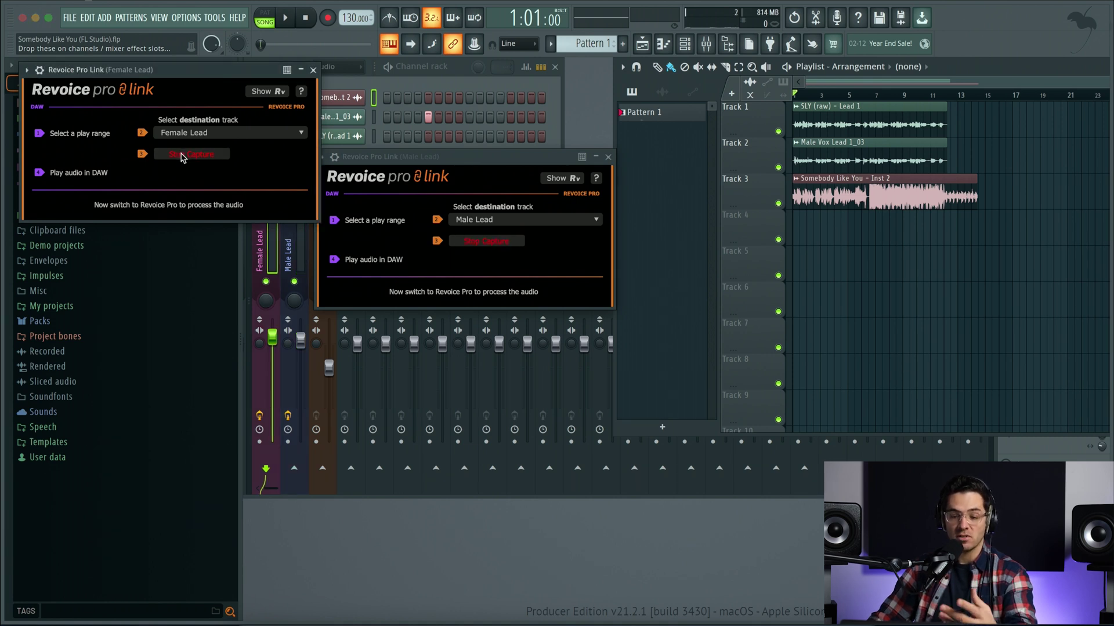
- Play the whole song in FL Studio, stopping once both vocals are captured
left_click(797, 96)
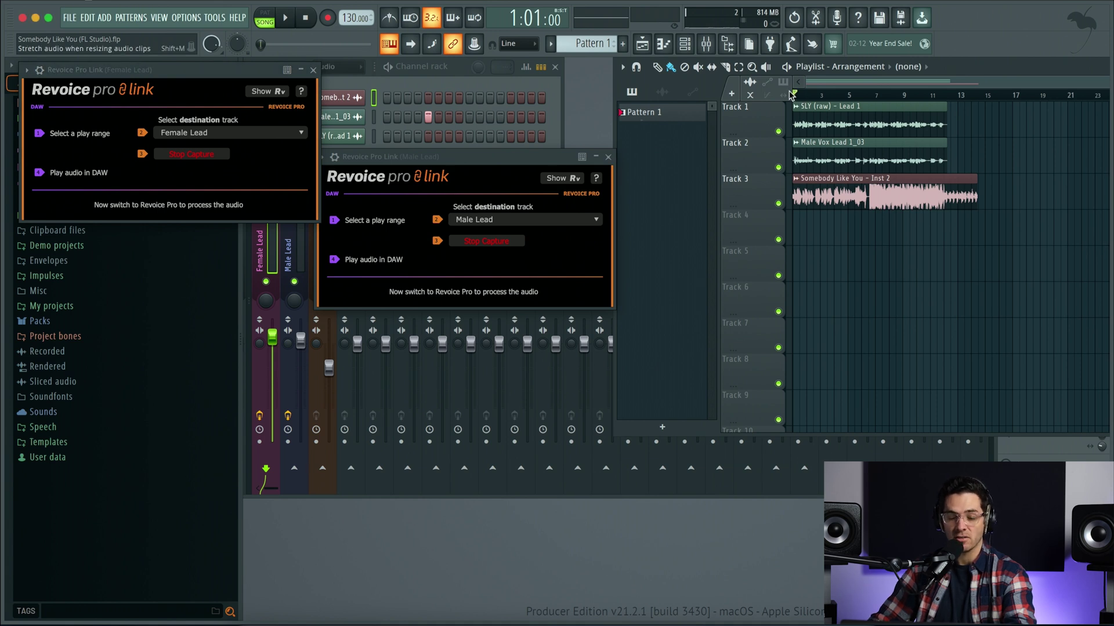
key("space")
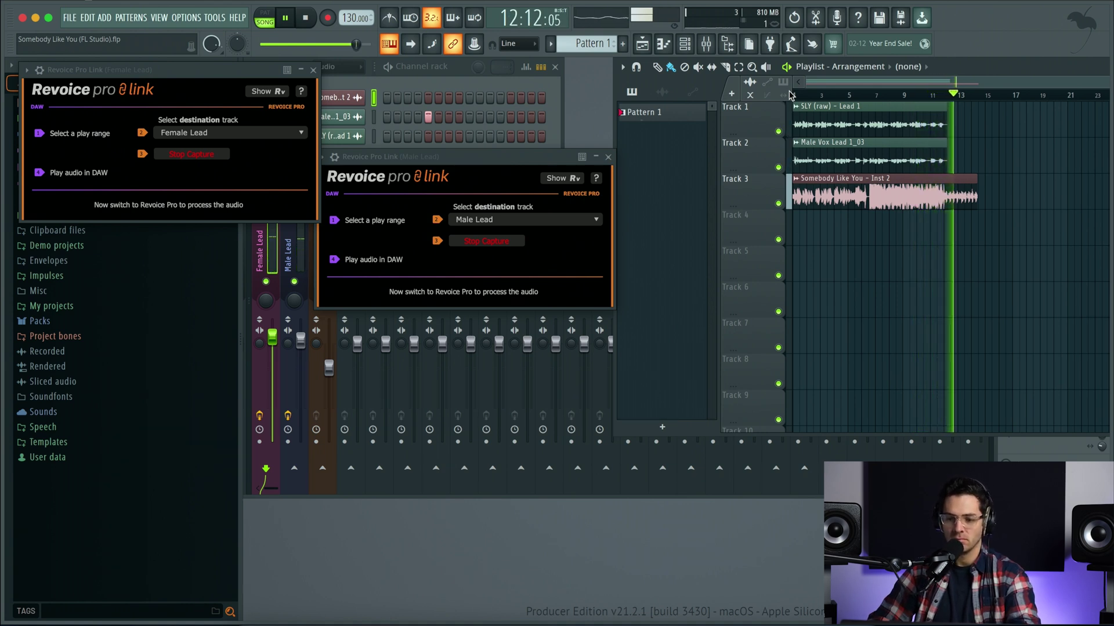
key("space")
- Switch to Revoice Pro and auto-size the track heights so both vocals fill the window
left_click(754, 618)
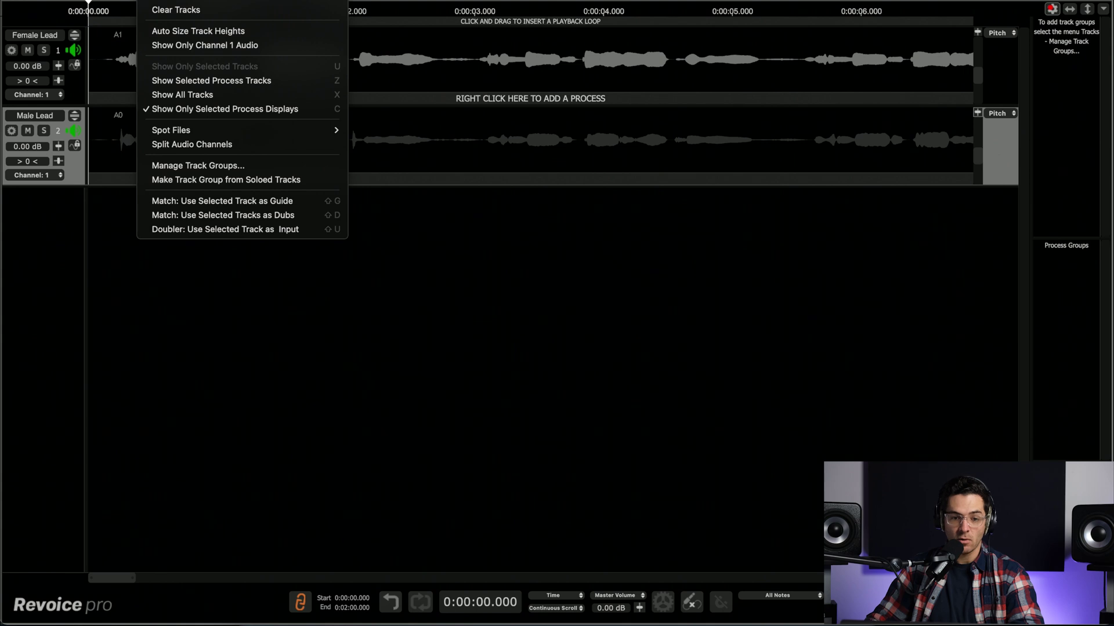
left_click(208, 34)
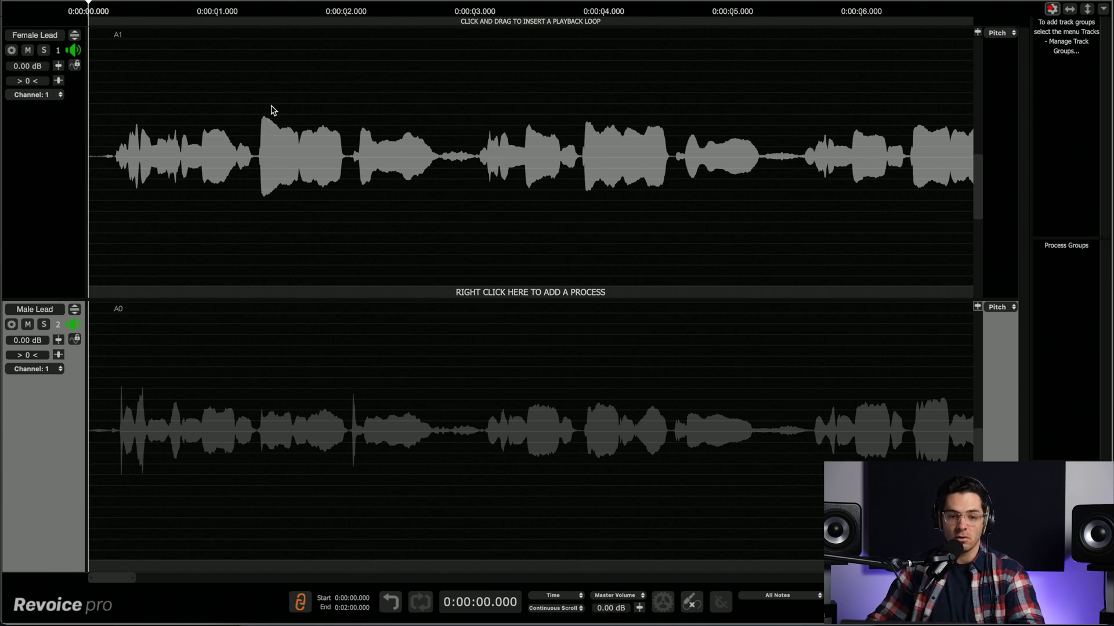
- Add an Adjust Pitch / Timing / Level process to Female Lead, solo and expand it, then play
right_click(243, 99)
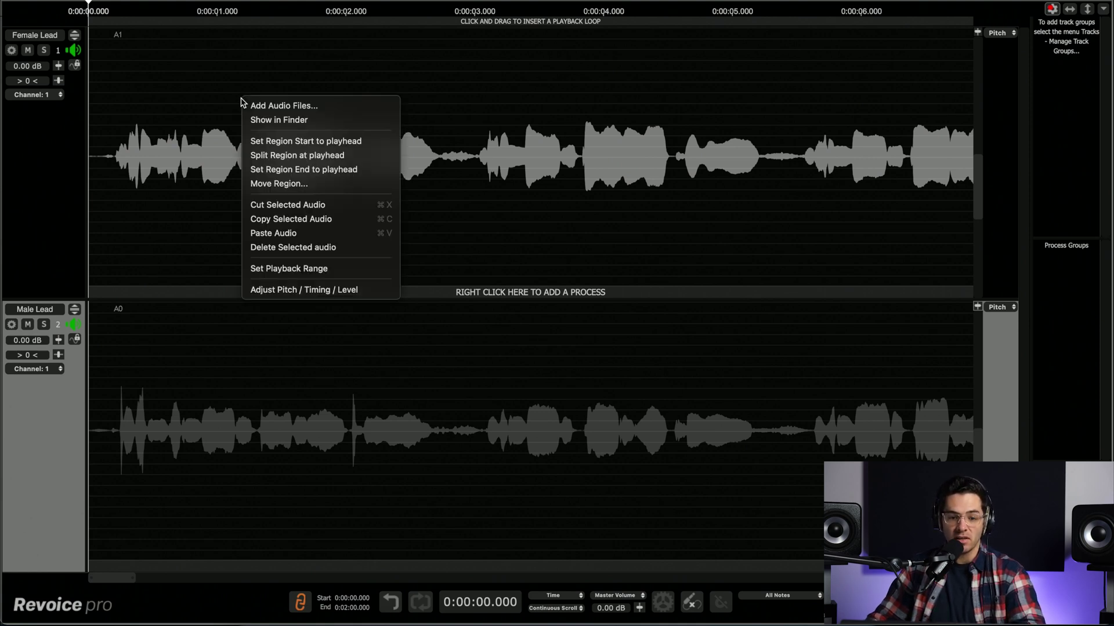
left_click(307, 290)
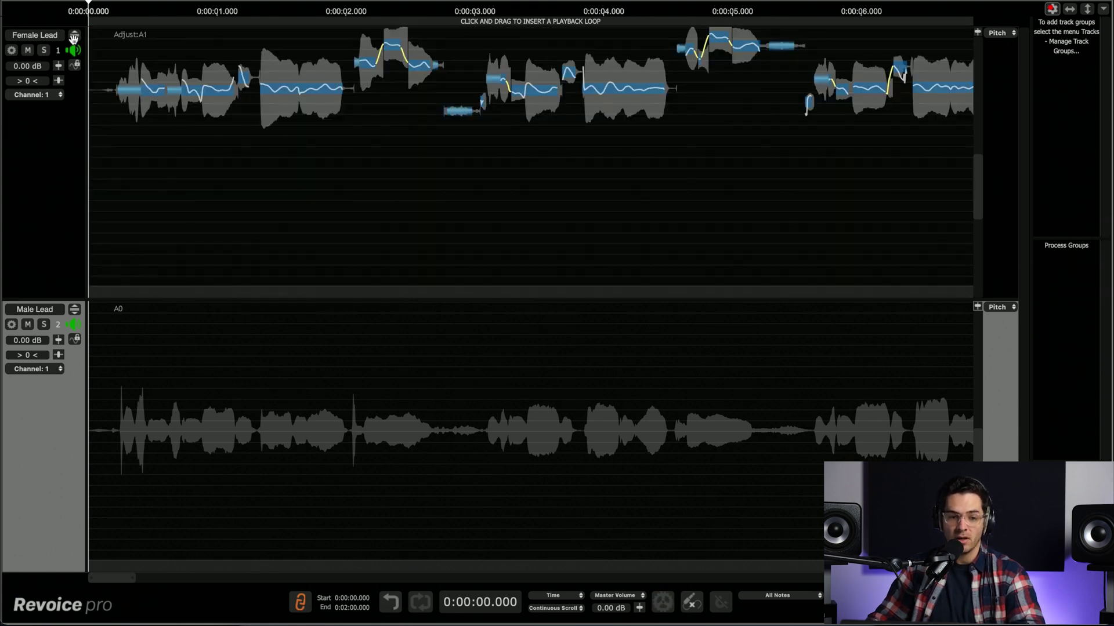
left_click(44, 51)
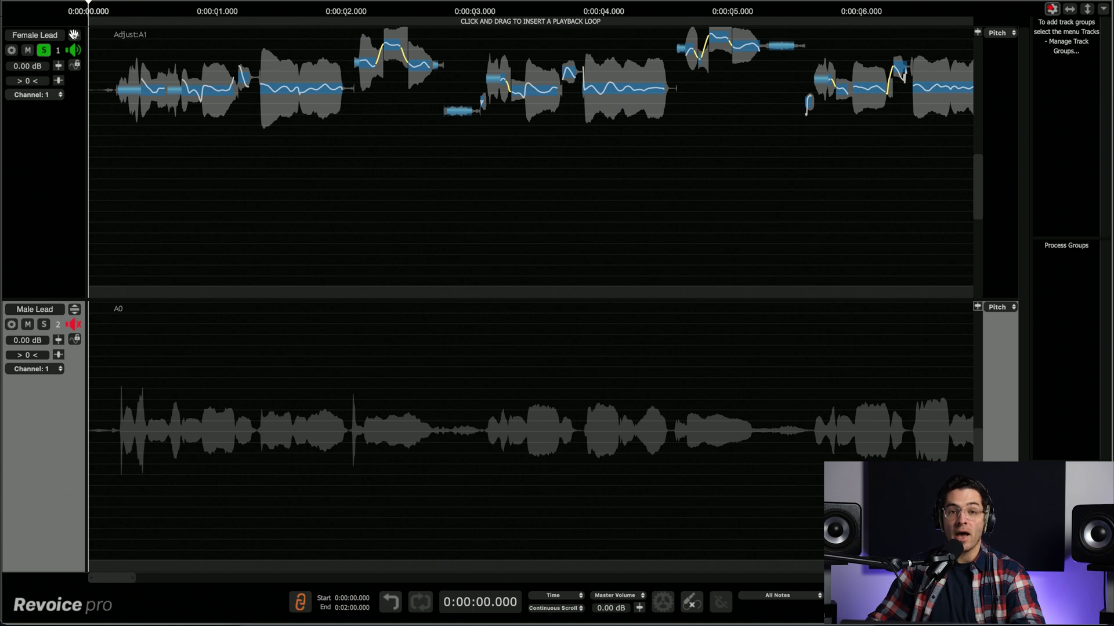
left_click(73, 34)
key("space")
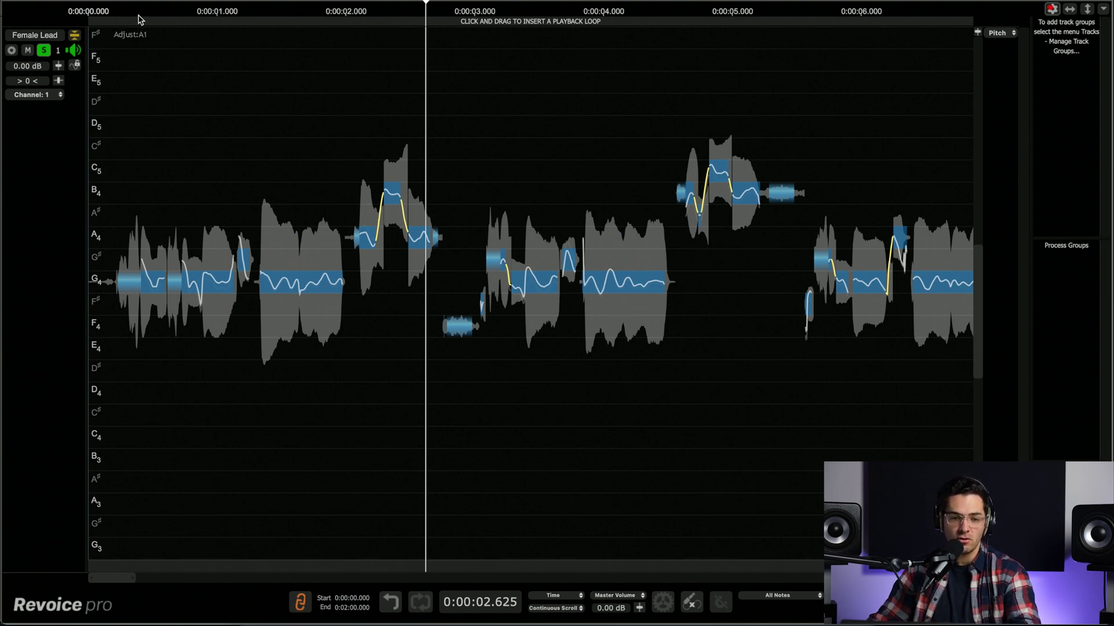
- Raise pitch correction on the long G4 note while auditioning from near the beginning
left_click(106, 10)
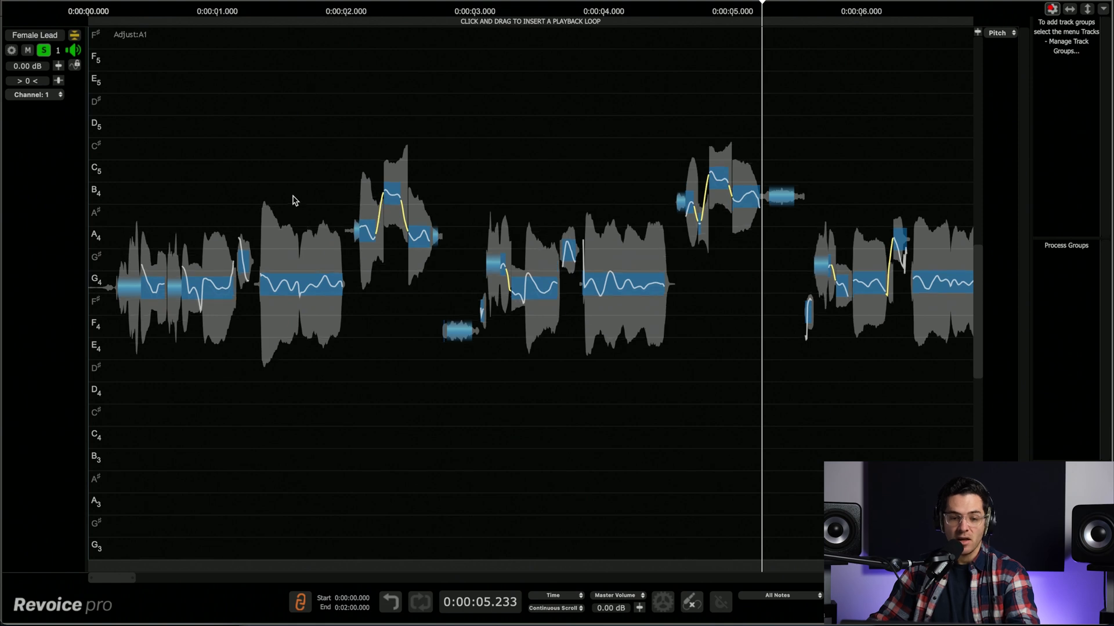
mouse_move(294, 267)
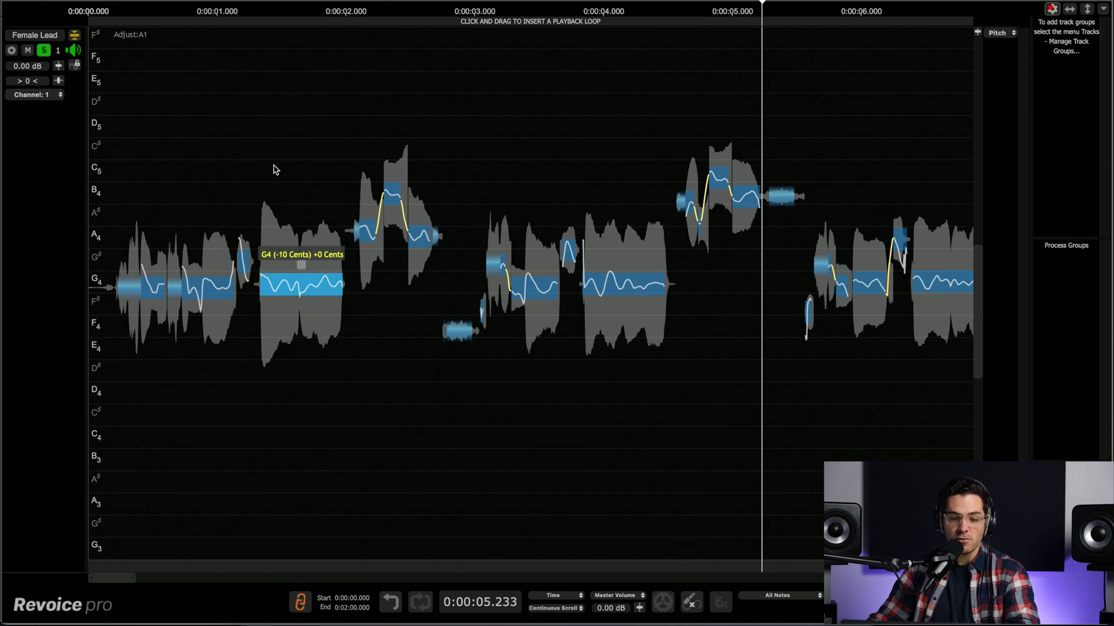
scroll(276, 169, "up", 5)
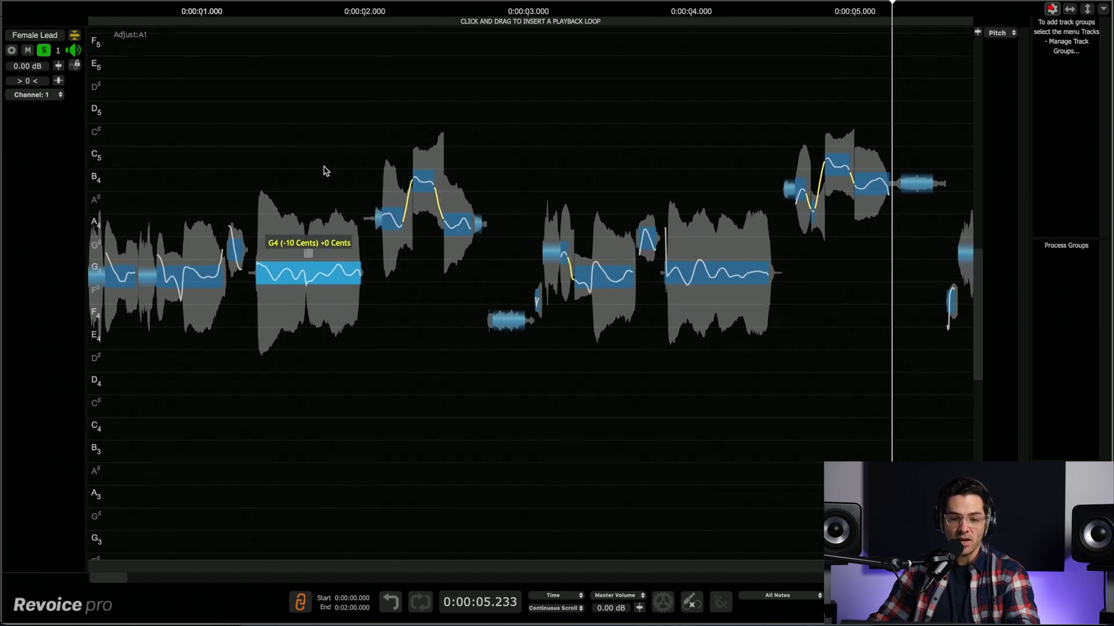
scroll(398, 175, "up", 5)
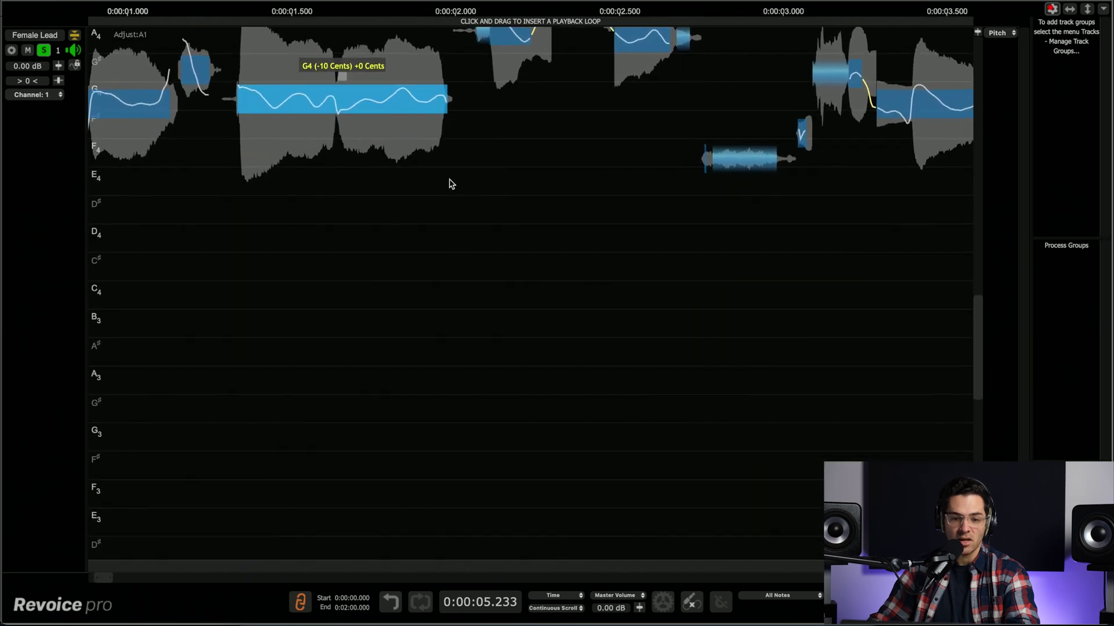
scroll(542, 171, "down", 4)
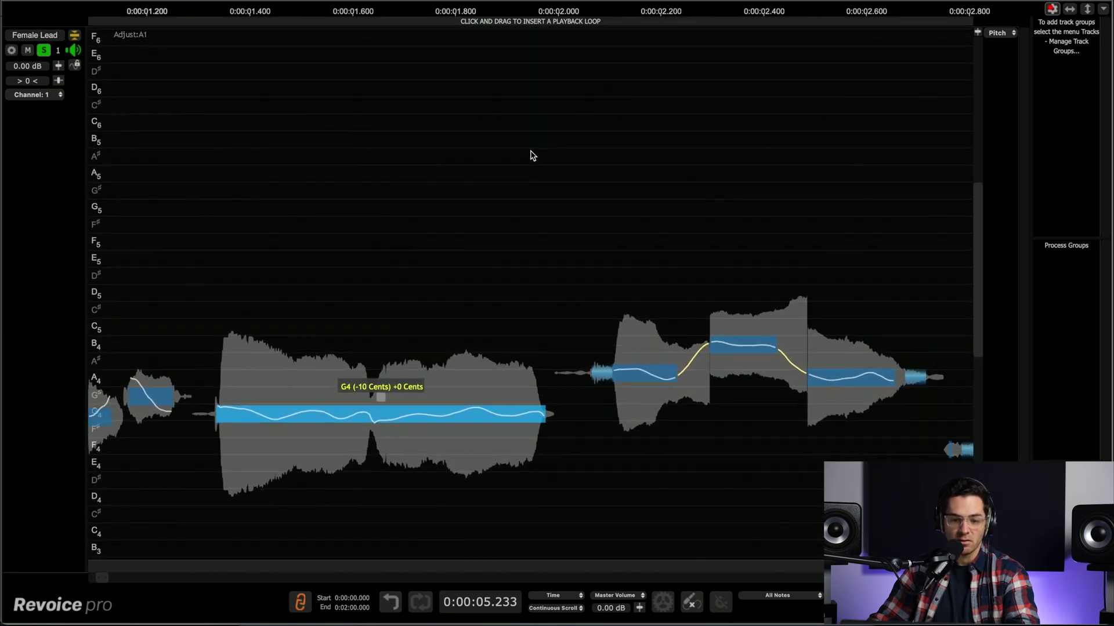
mouse_move(551, 270)
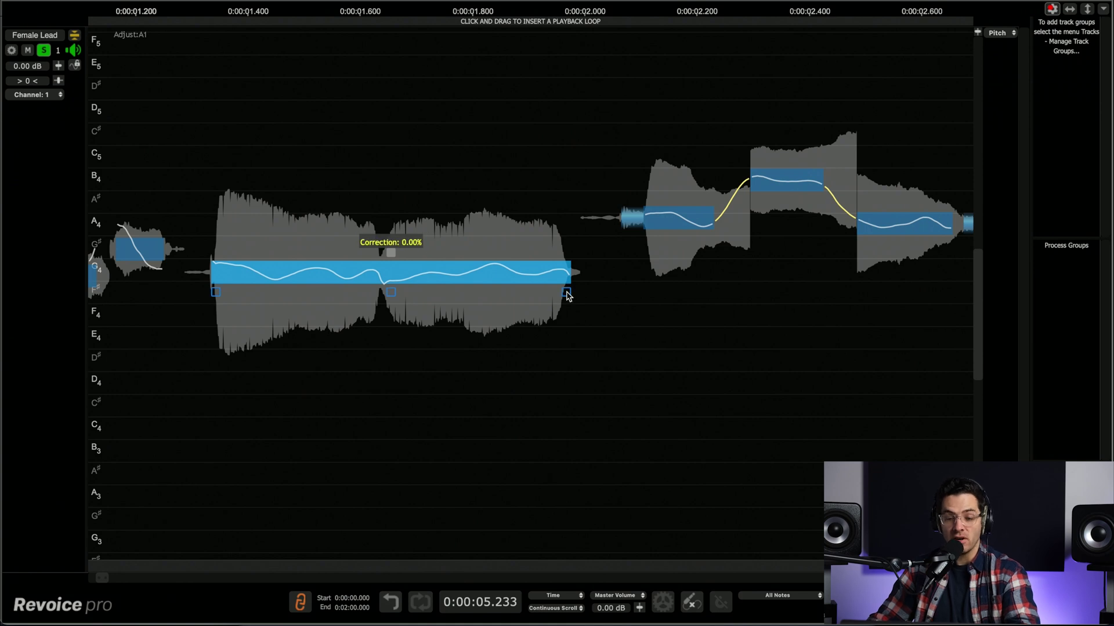
mouse_move(567, 296)
left_mouse_down()
mouse_move(574, 159)
mouse_move(568, 313)
left_mouse_up()
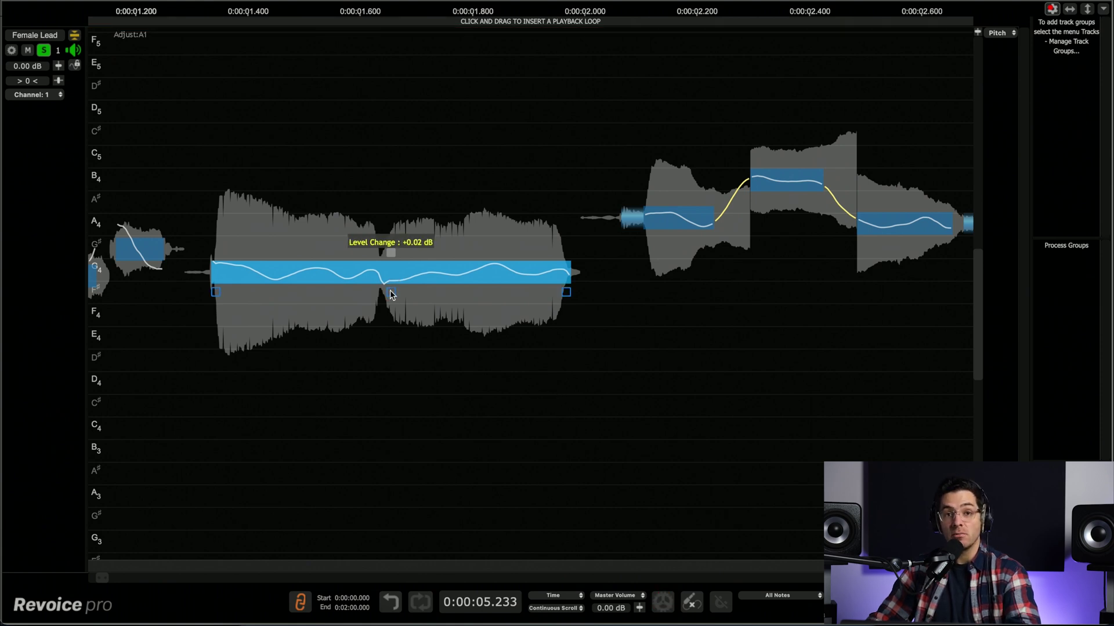
left_click(390, 295)
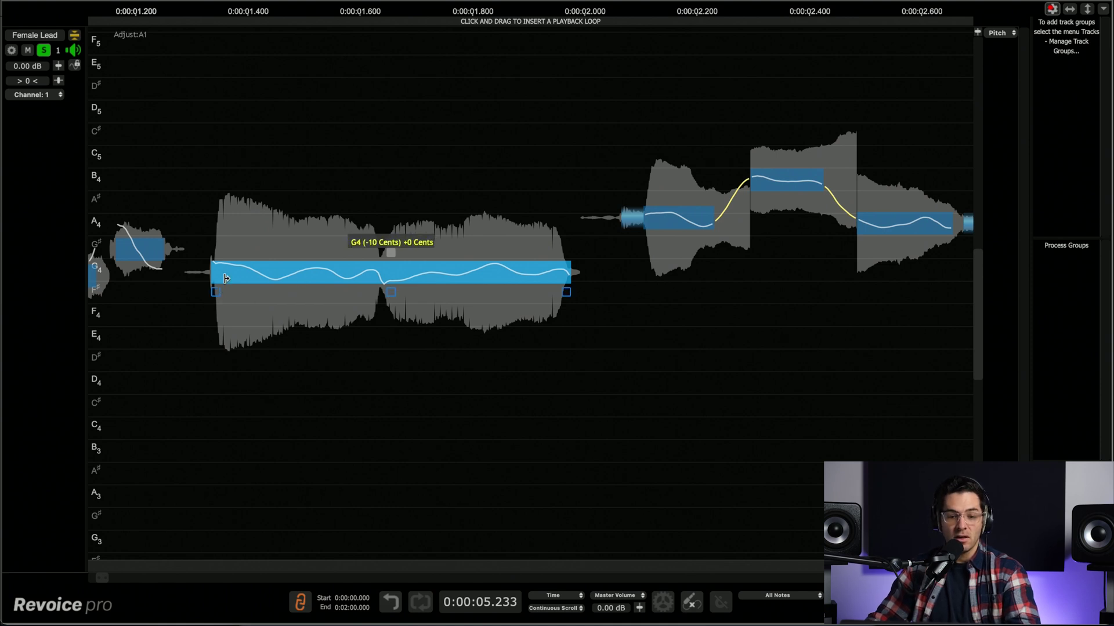
- Adjust the G4 note's drift and wobble until its pitch curve settles into a gentle vibrato
mouse_move(214, 298)
left_mouse_down()
mouse_move(214, 181)
mouse_move(218, 314)
mouse_move(220, 290)
left_mouse_up()
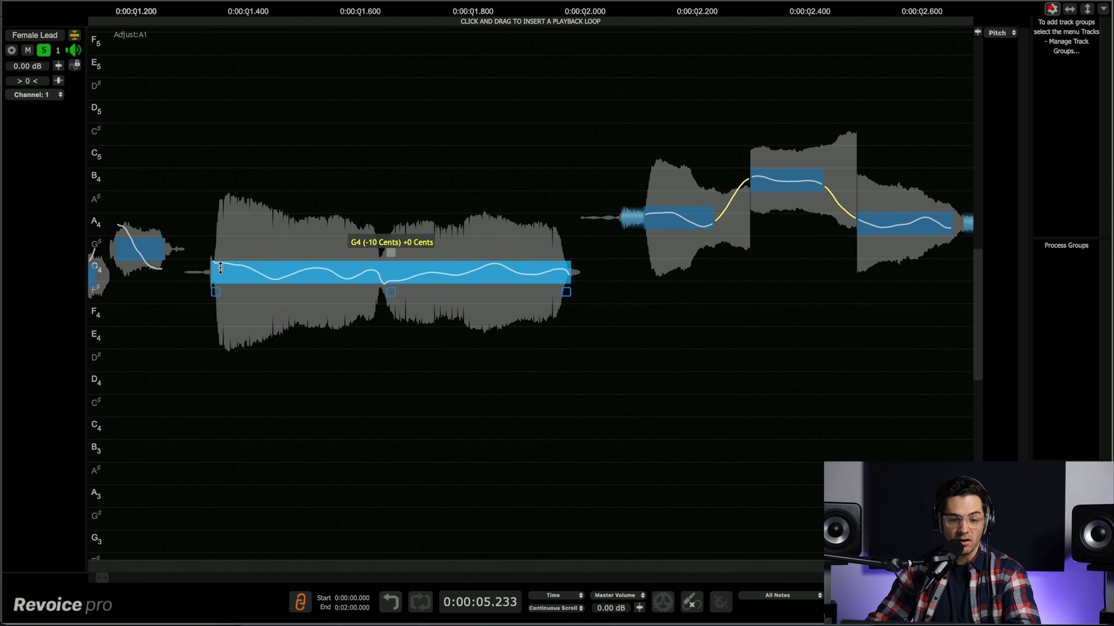
left_click_drag(215, 293, 331, 234)
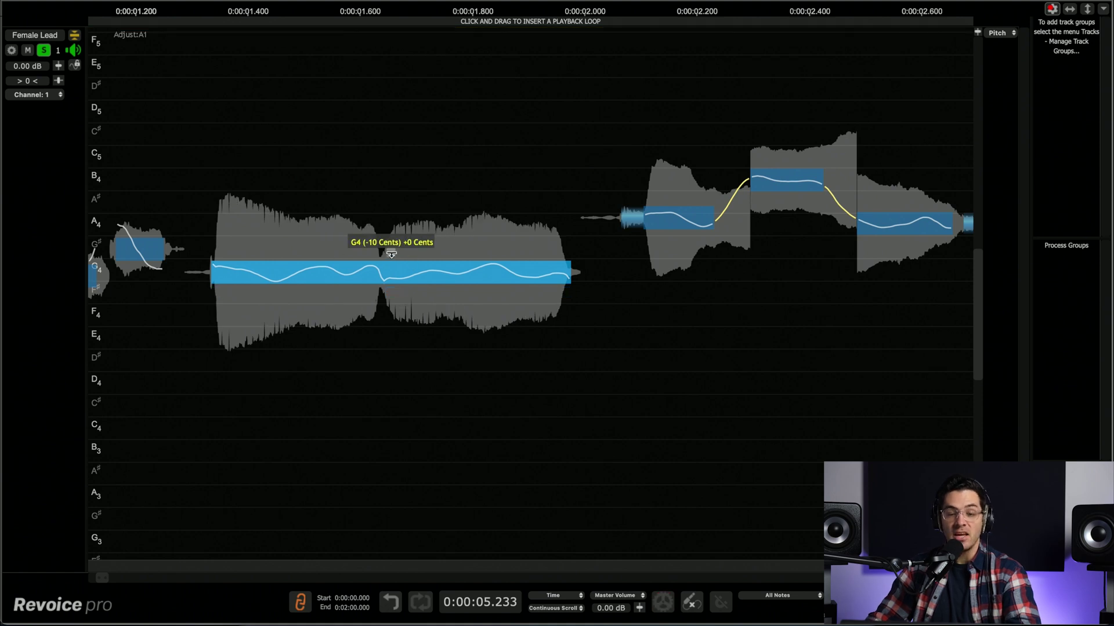
left_click_drag(390, 254, 390, 263)
left_click(209, 11)
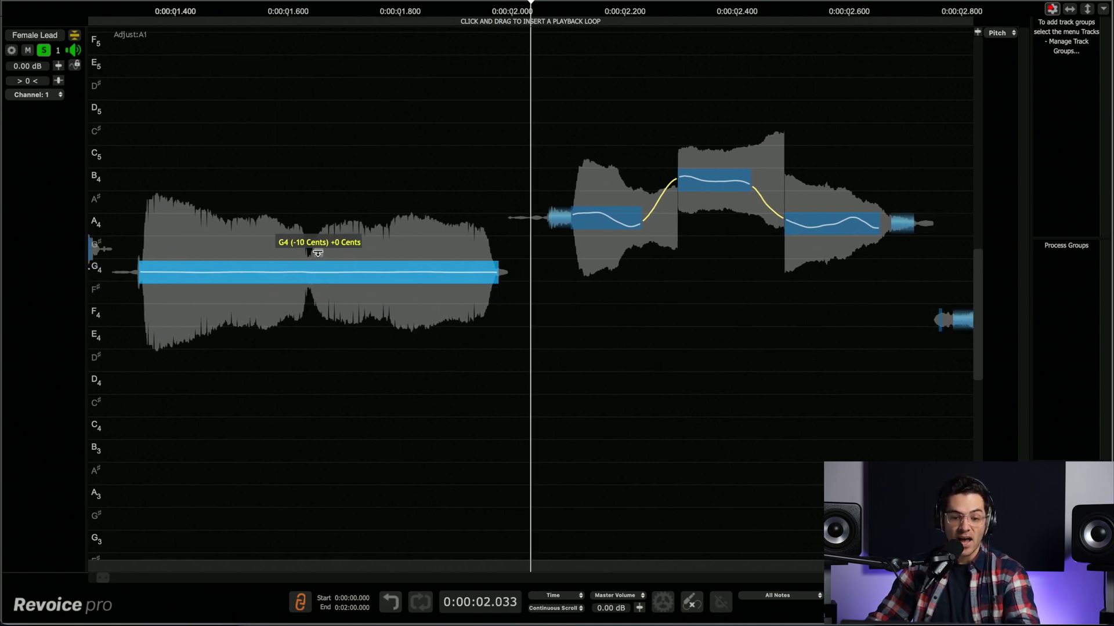
left_click_drag(318, 253, 316, 121)
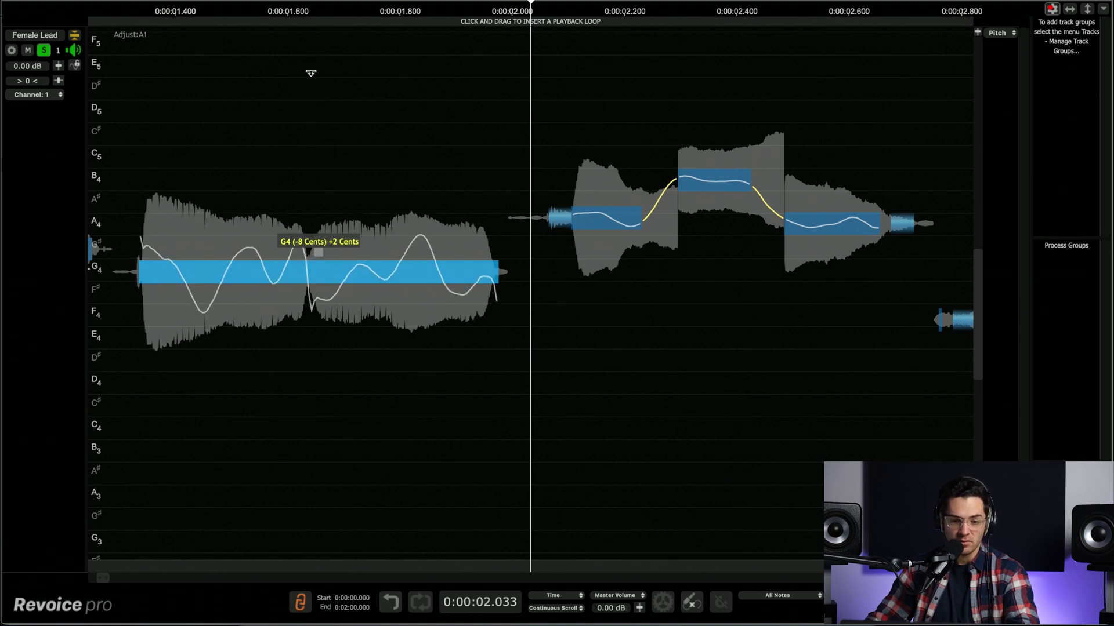
mouse_move(317, 251)
left_mouse_down()
mouse_move(315, 92)
mouse_move(313, 252)
left_mouse_up()
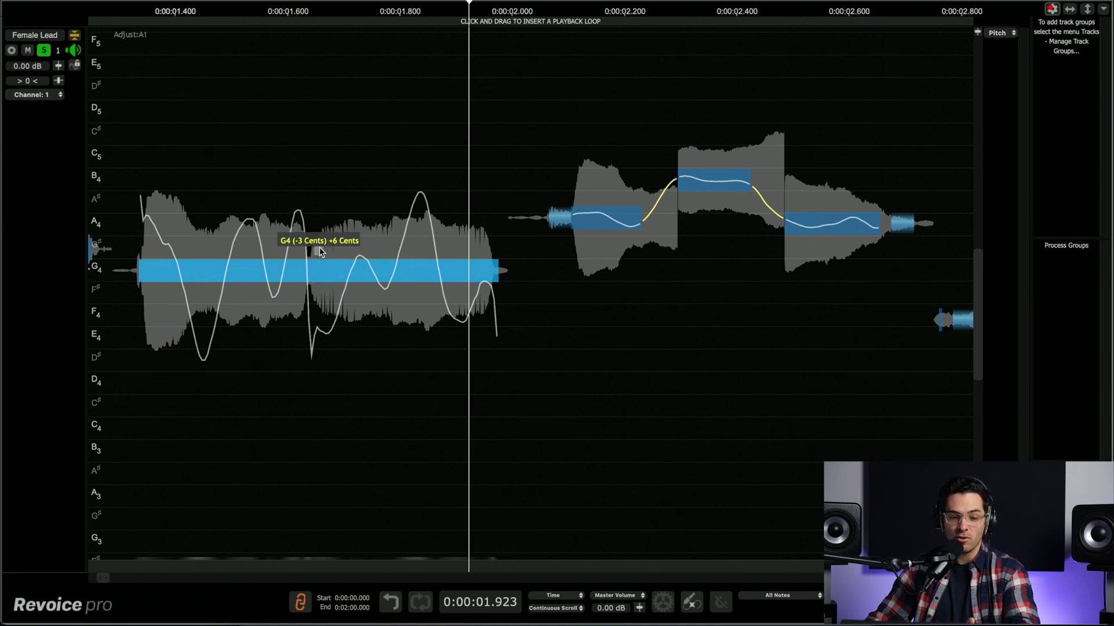
left_click_drag(318, 250, 321, 403)
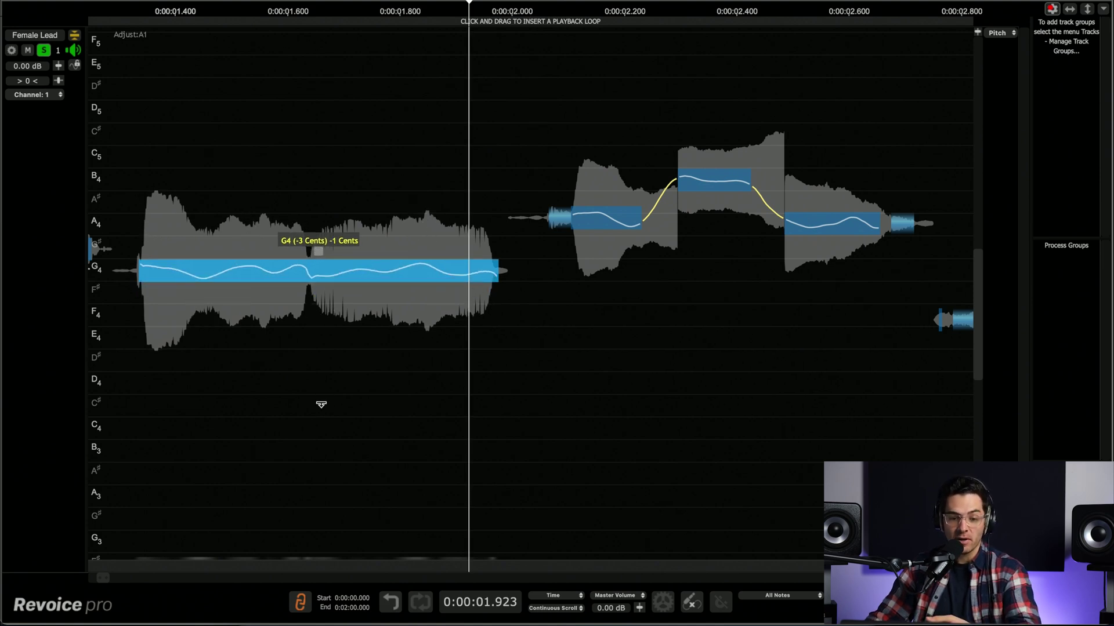
left_click_drag(320, 252, 312, 303)
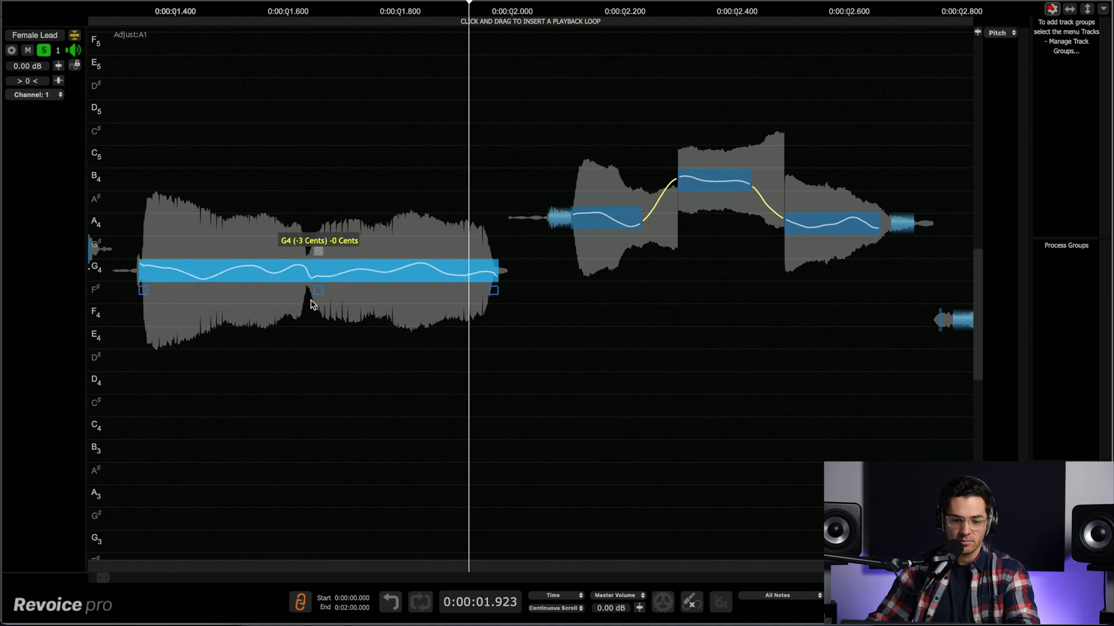
- Reset all changes on the G4 note, then test shifting it higher in pitch
right_click(318, 272)
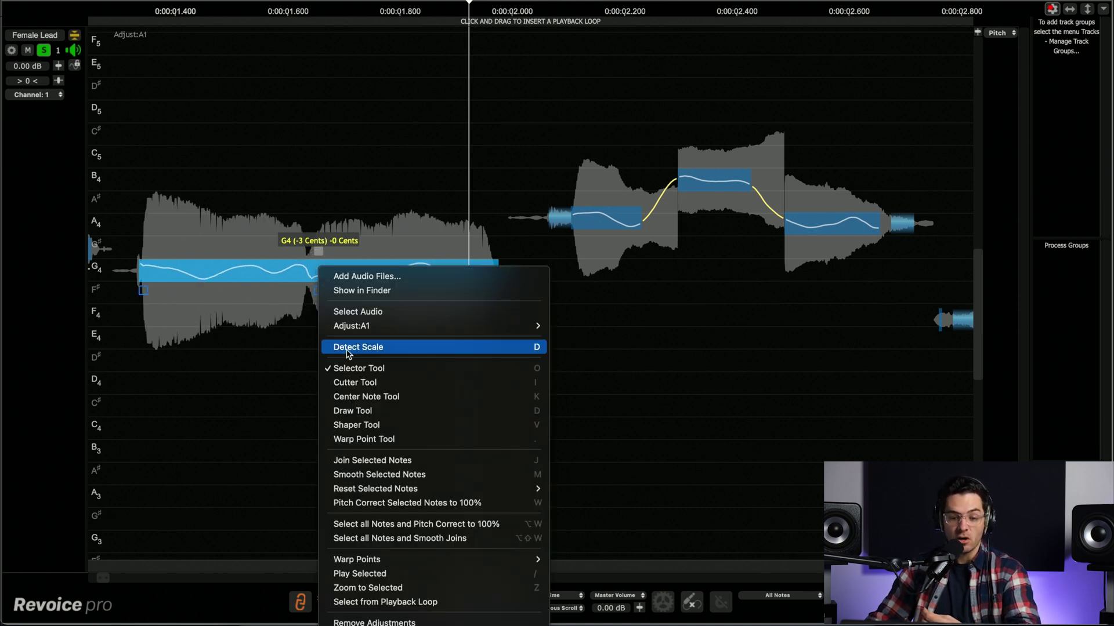
mouse_move(408, 493)
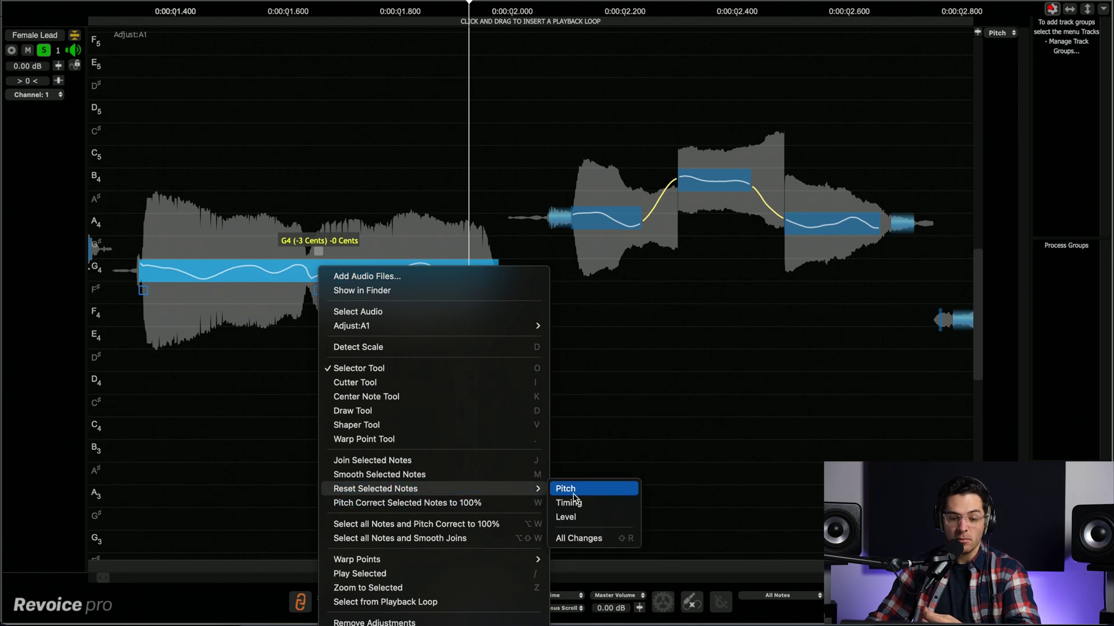
left_click(587, 532)
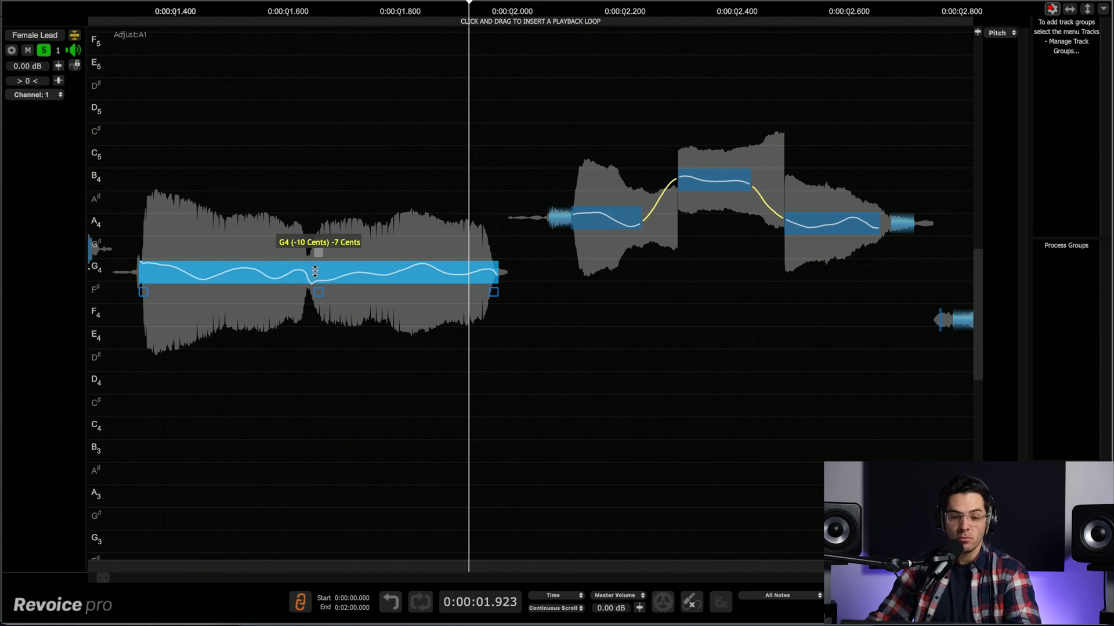
mouse_move(318, 271)
left_mouse_down()
mouse_move(328, 120)
mouse_move(325, 272)
left_mouse_up()
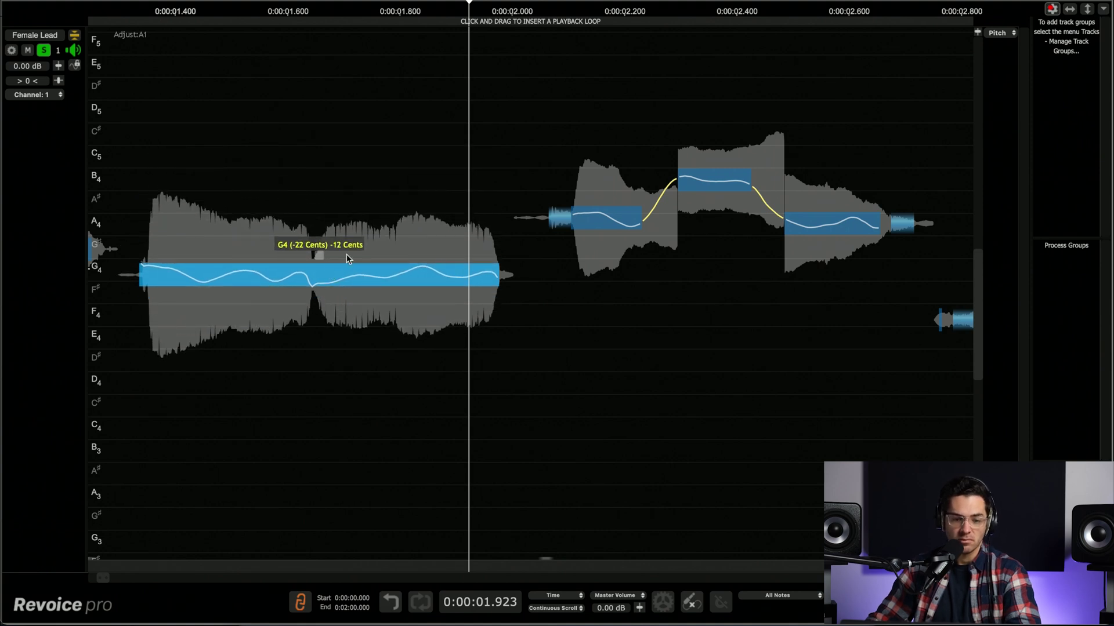
- Select every note and apply the Center Note Tool with 85.4% correction and 0% drift
left_click(381, 201)
key("super+a")
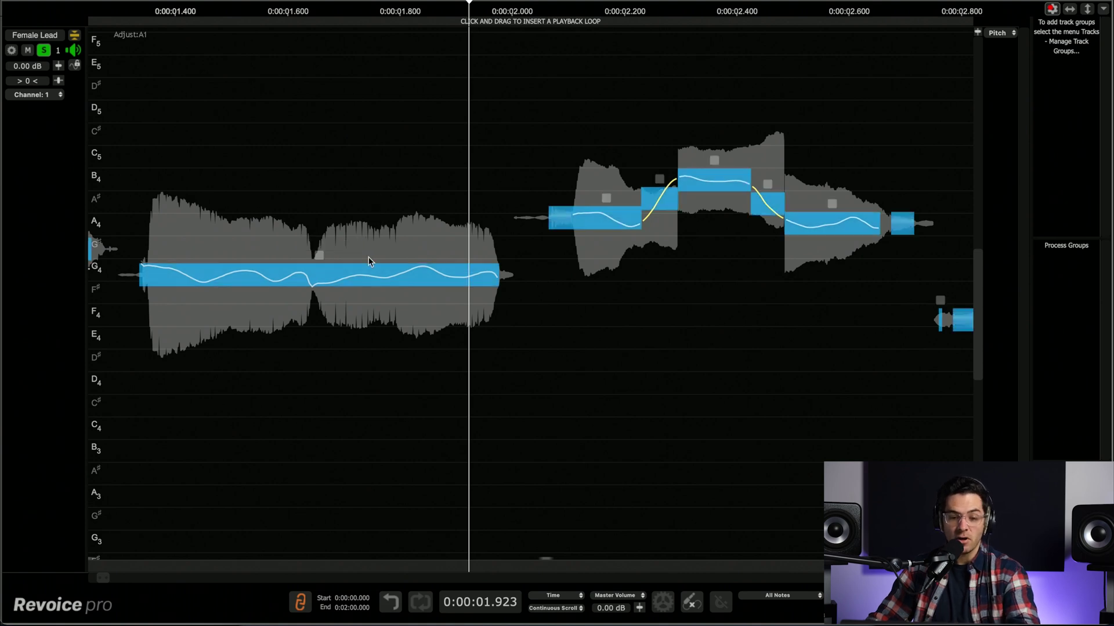
right_click(363, 279)
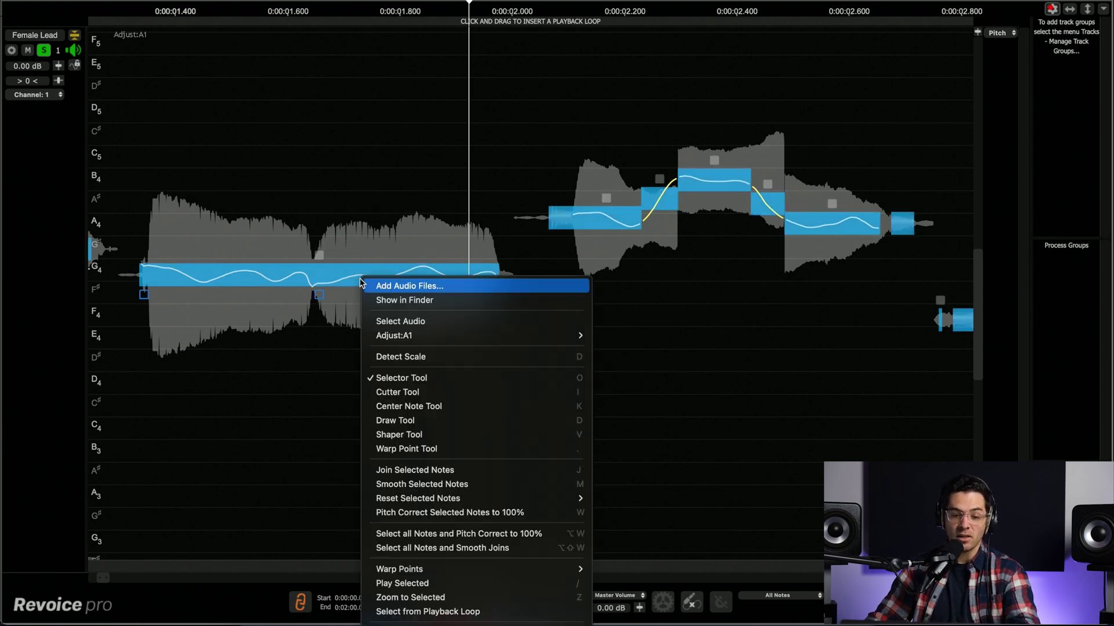
left_click(406, 407)
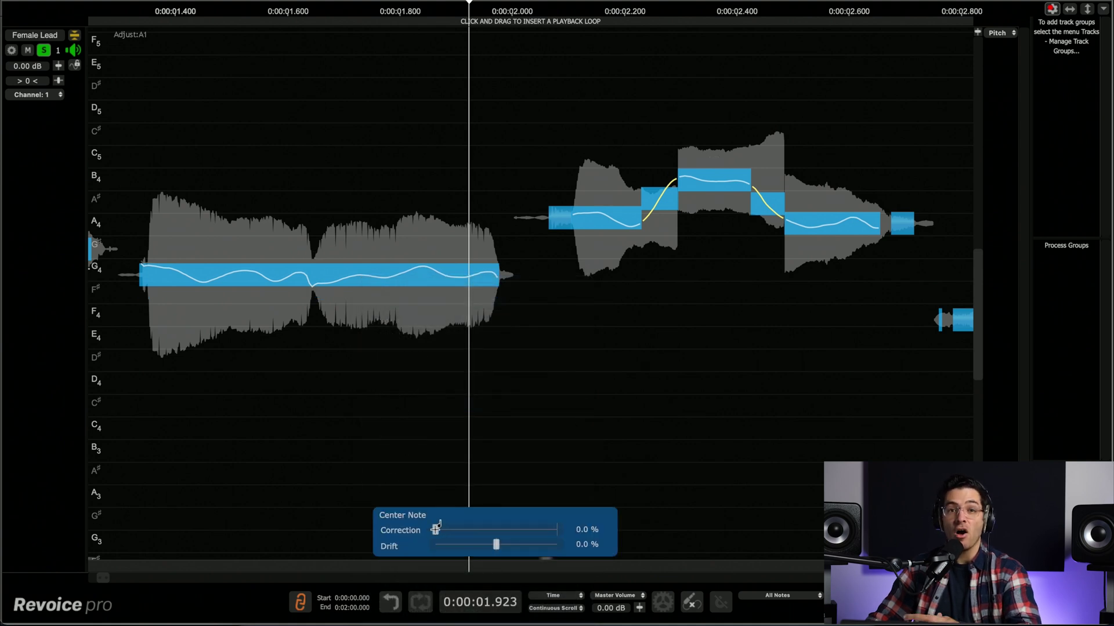
left_click_drag(437, 526, 541, 524)
scroll(282, 48, "down", 5)
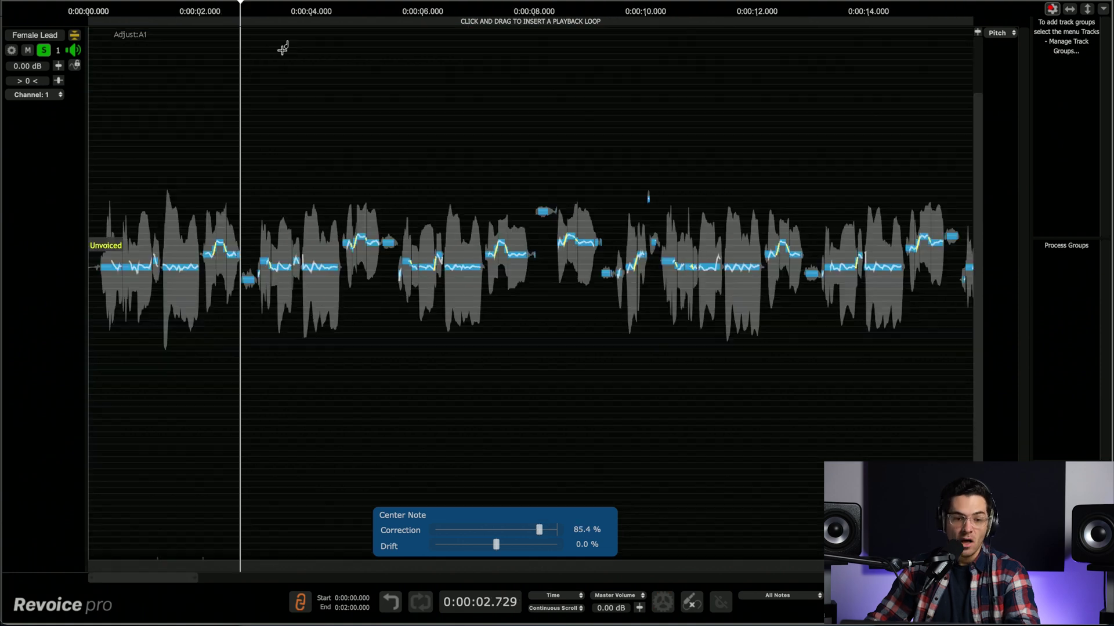
left_click(106, 16)
left_click(90, 12)
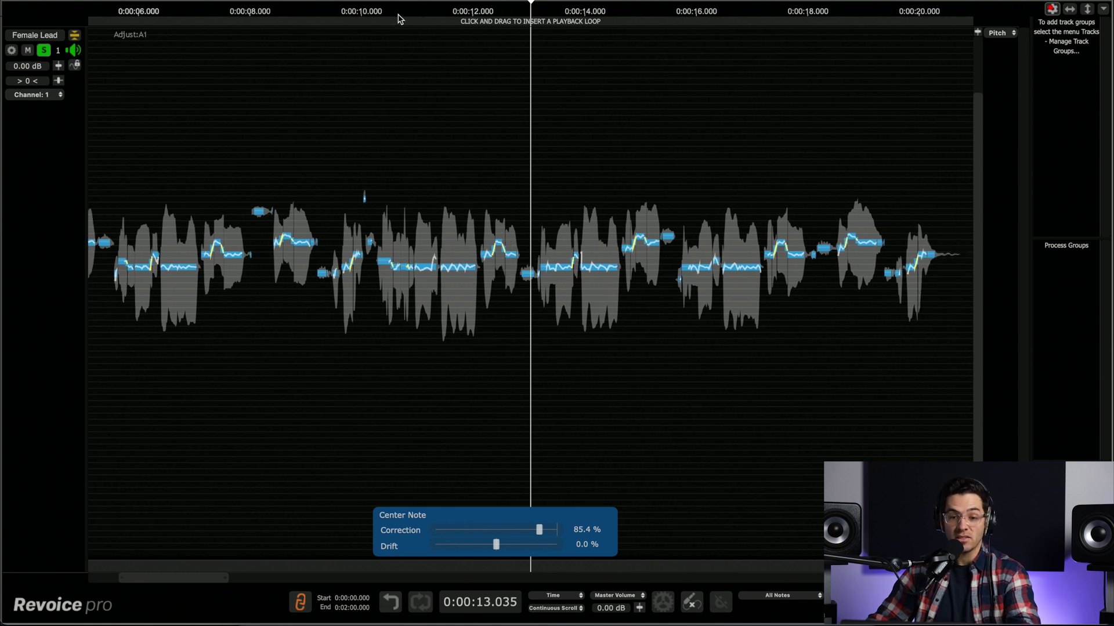
- Zoom in near 10.9 seconds and cut the Female Lead note where its pitch jumps
left_click(414, 12)
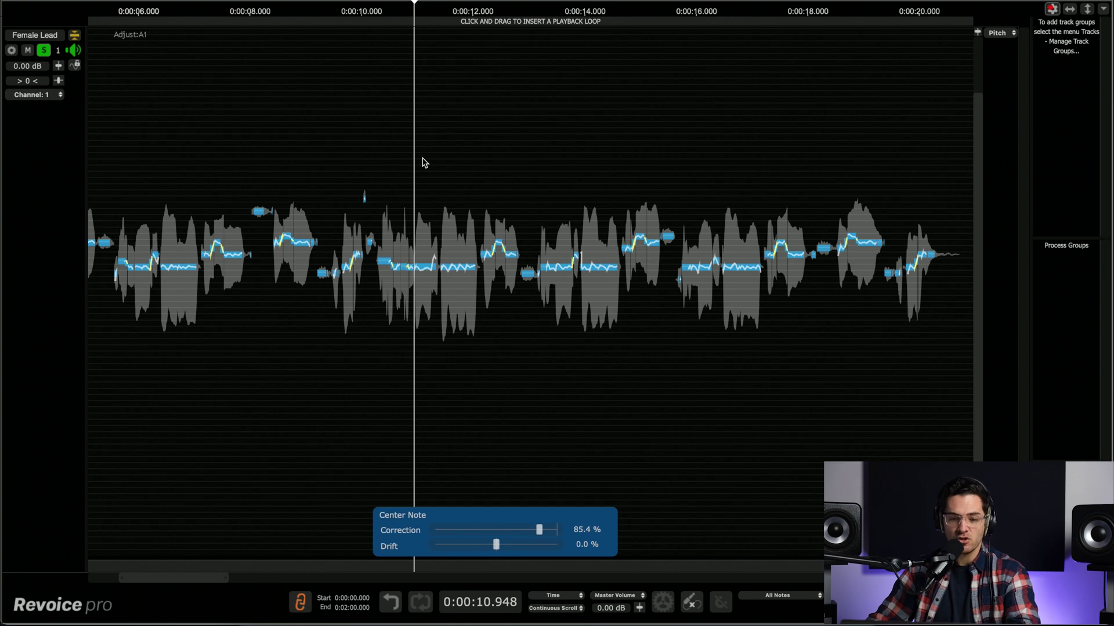
scroll(426, 166, "up", 5)
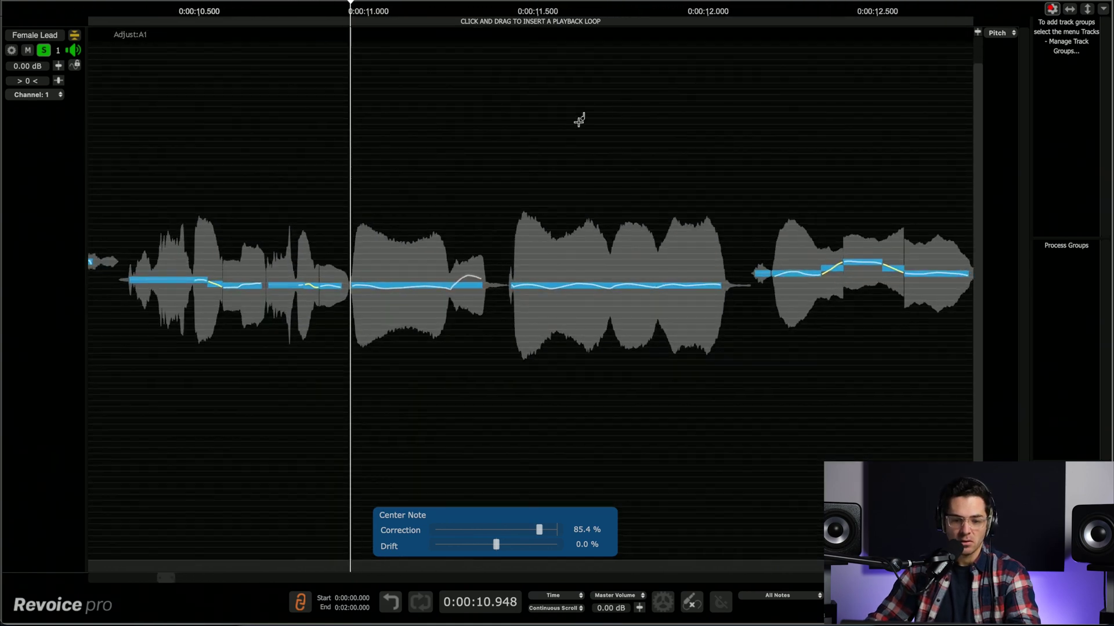
scroll(579, 120, "up", 5)
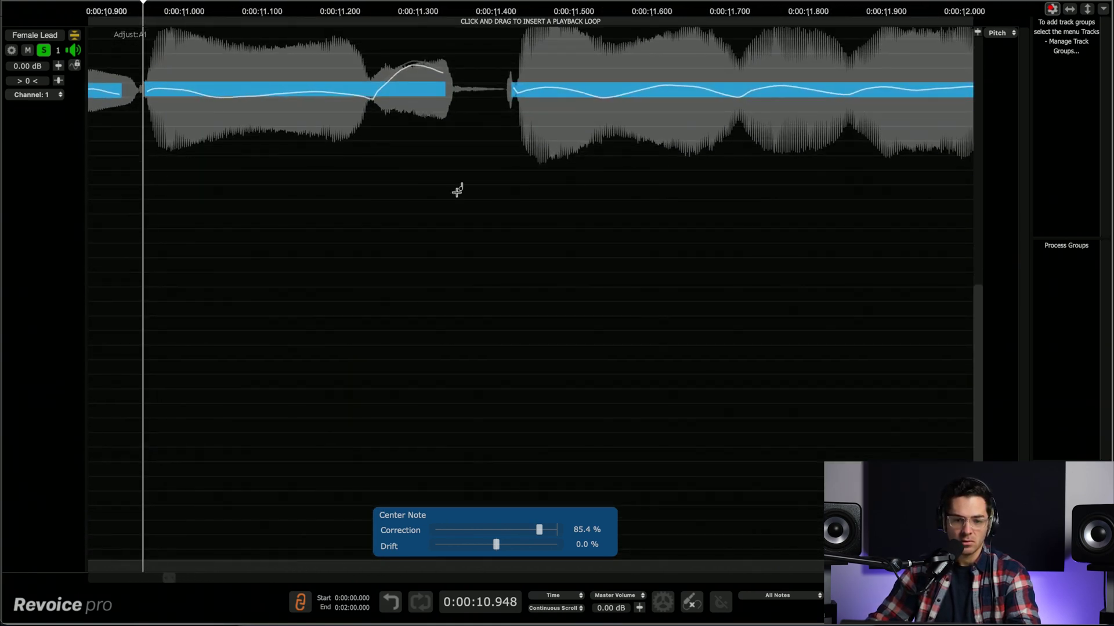
scroll(398, 116, "up", 5)
scroll(383, 104, "left", 3)
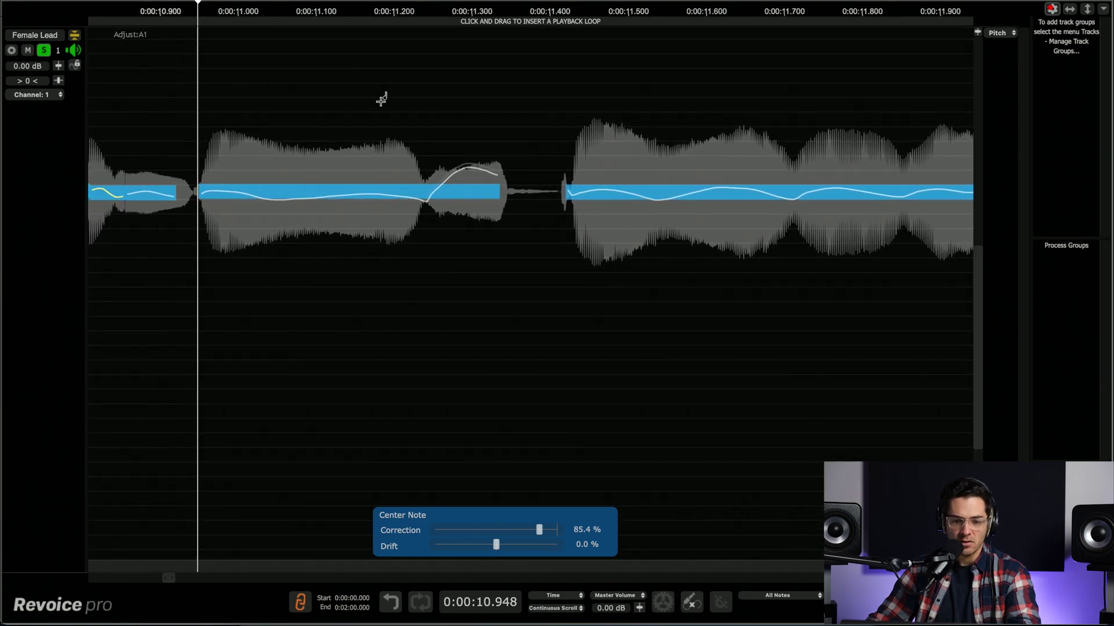
scroll(400, 174, "up", 5)
scroll(406, 214, "down", 3)
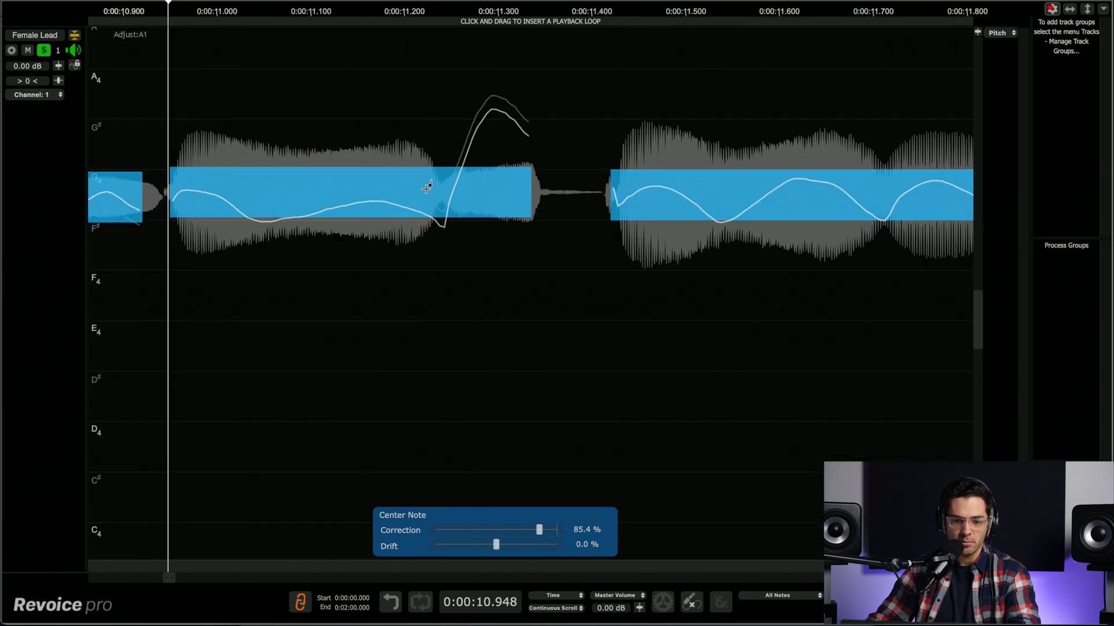
scroll(426, 188, "left", 1)
right_click(427, 183)
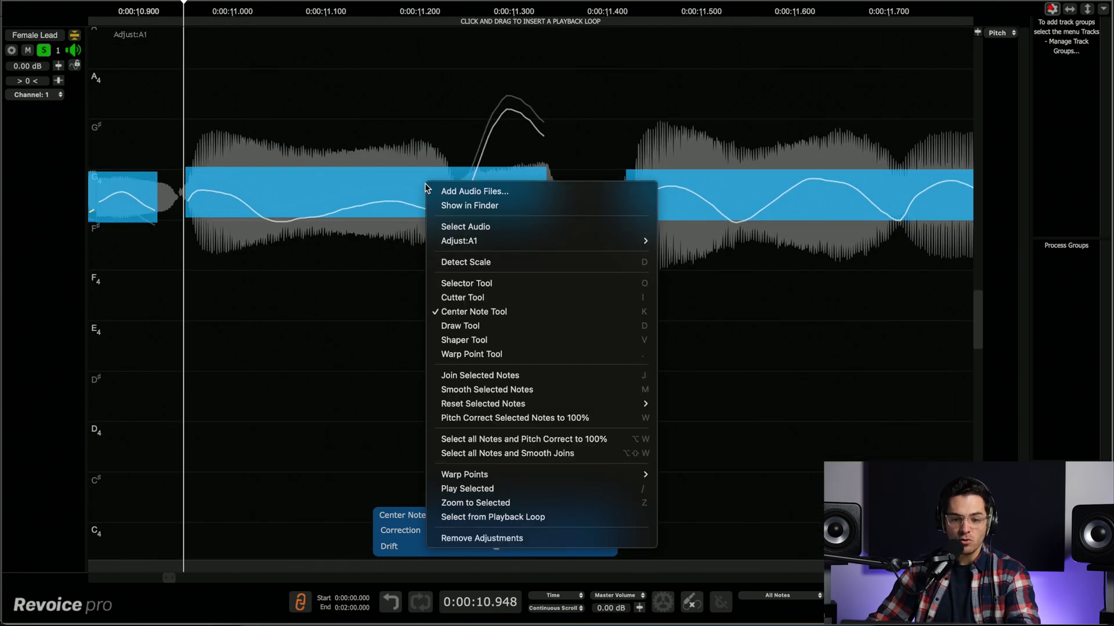
left_click(462, 297)
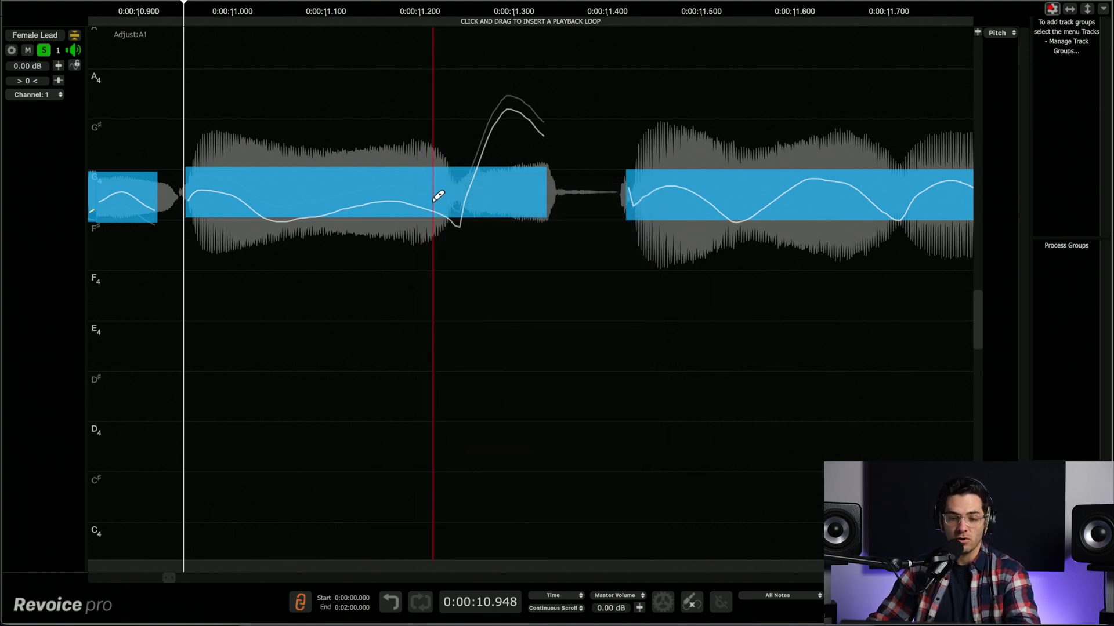
left_click(433, 196)
- Select both cut pieces and center them so the first sits on G4 (0 Cents)
right_click(438, 196)
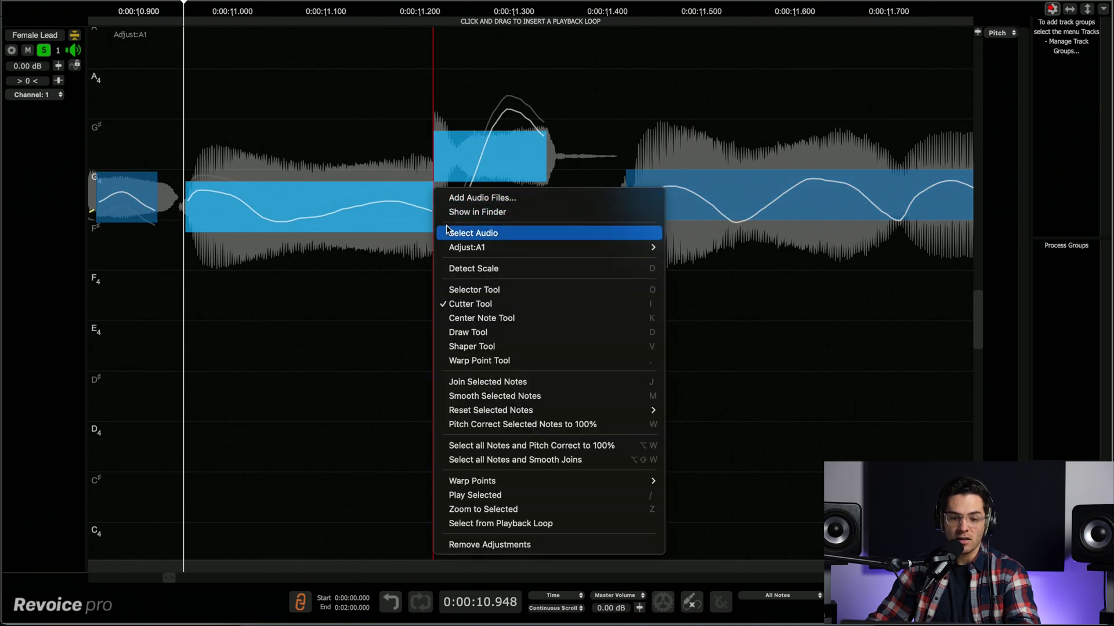
left_click(469, 290)
left_click(382, 163)
left_click_drag(331, 93, 482, 166)
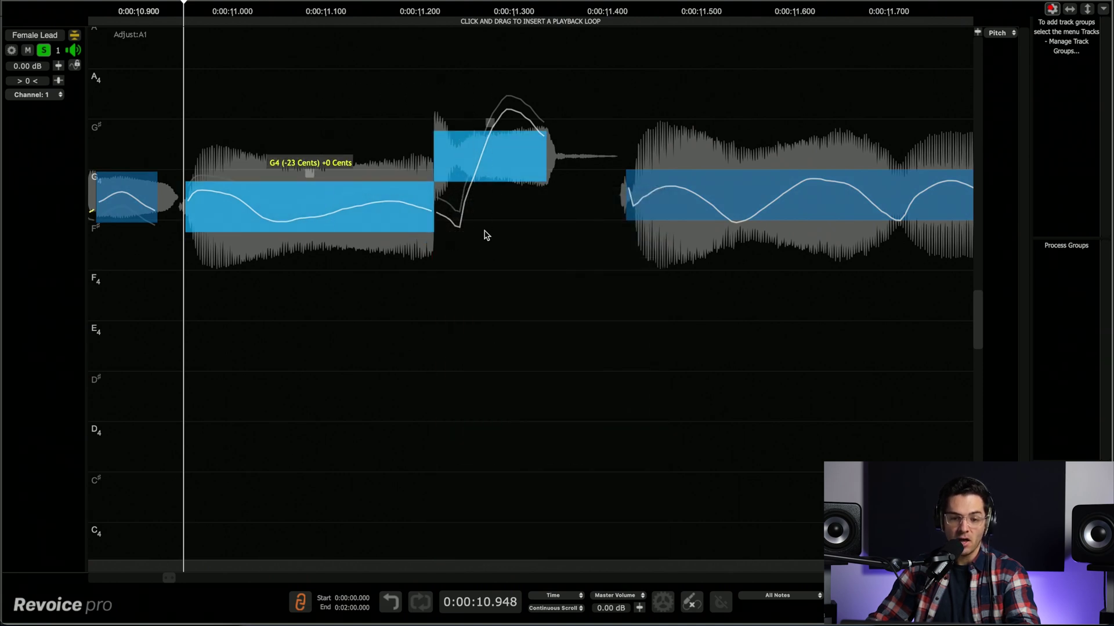
double_click(490, 157)
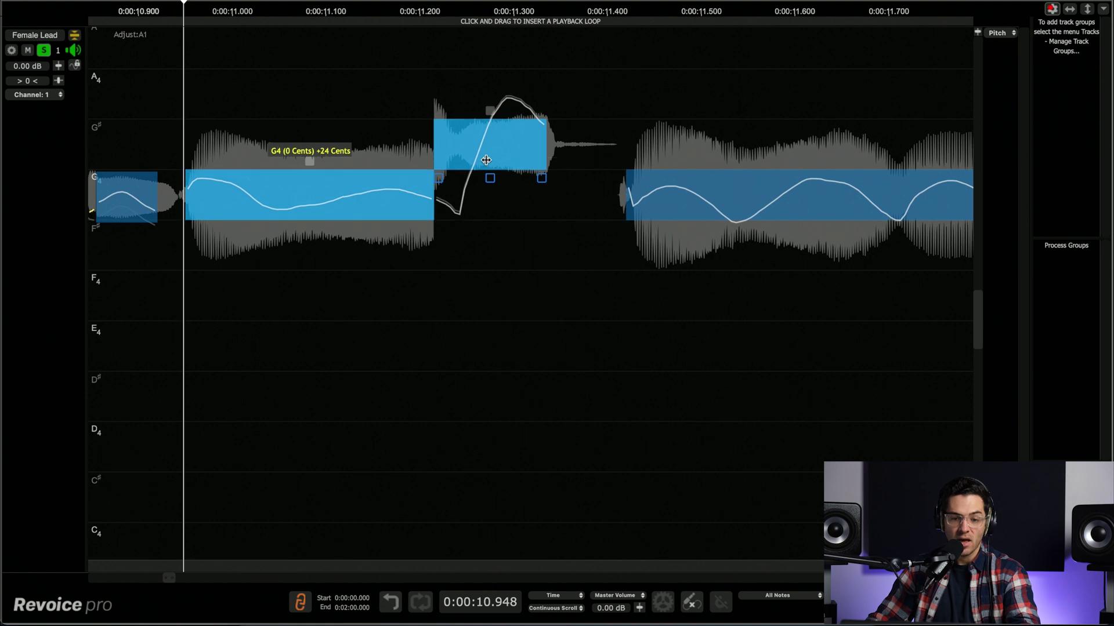
scroll(468, 150, "left", 10)
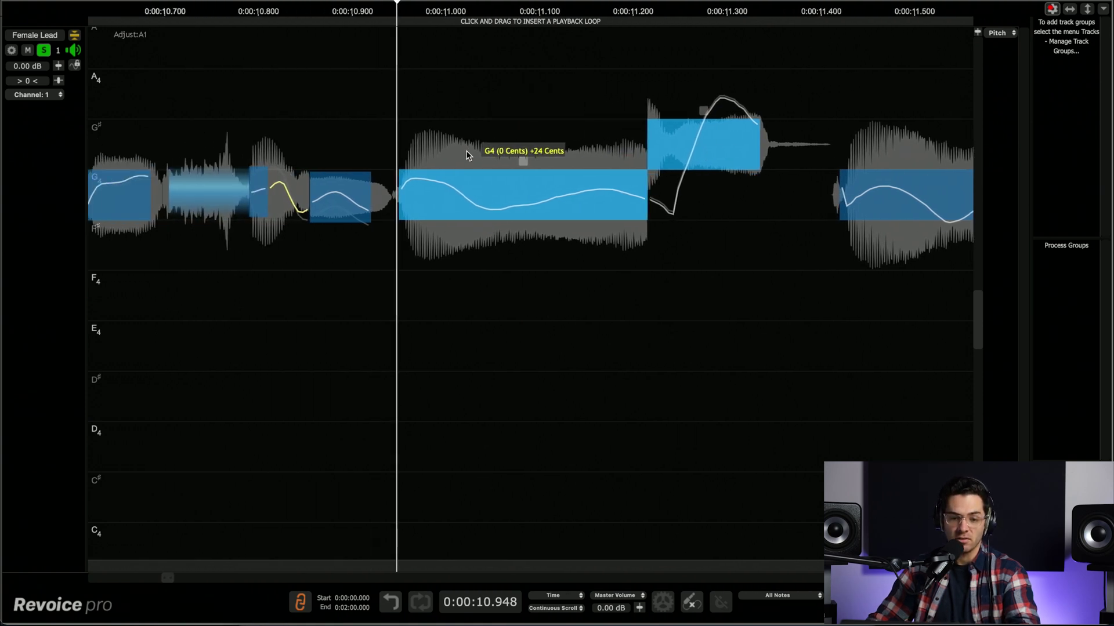
left_click(170, 11)
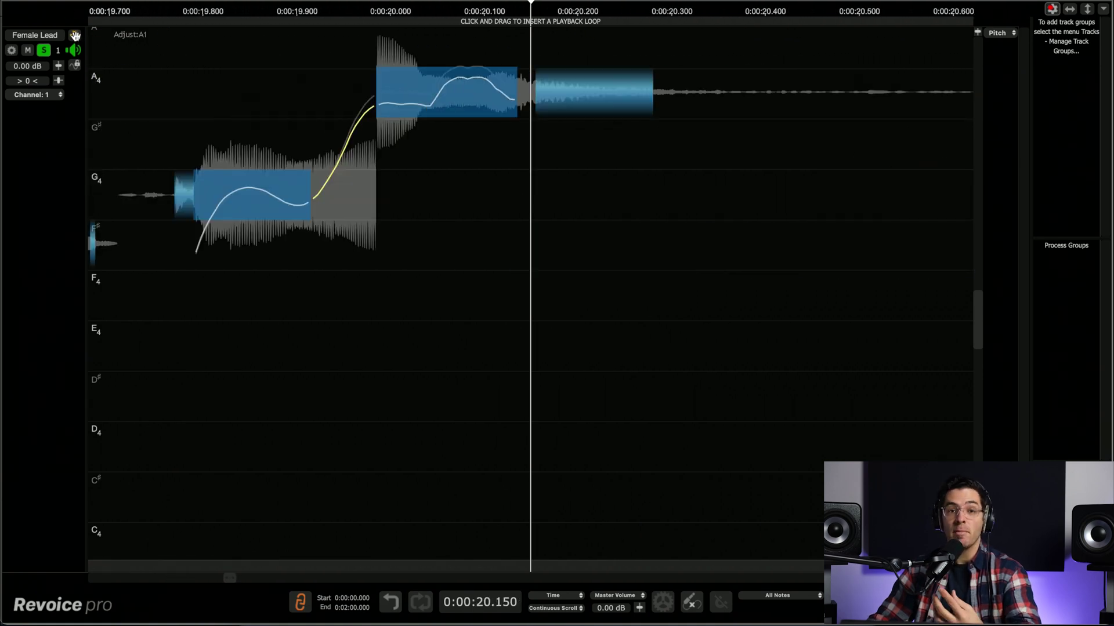
- Match Male Lead to Female Lead: Match Timing / Pitch / Level, Selected Audio, preset 23 Tight
left_click(74, 35)
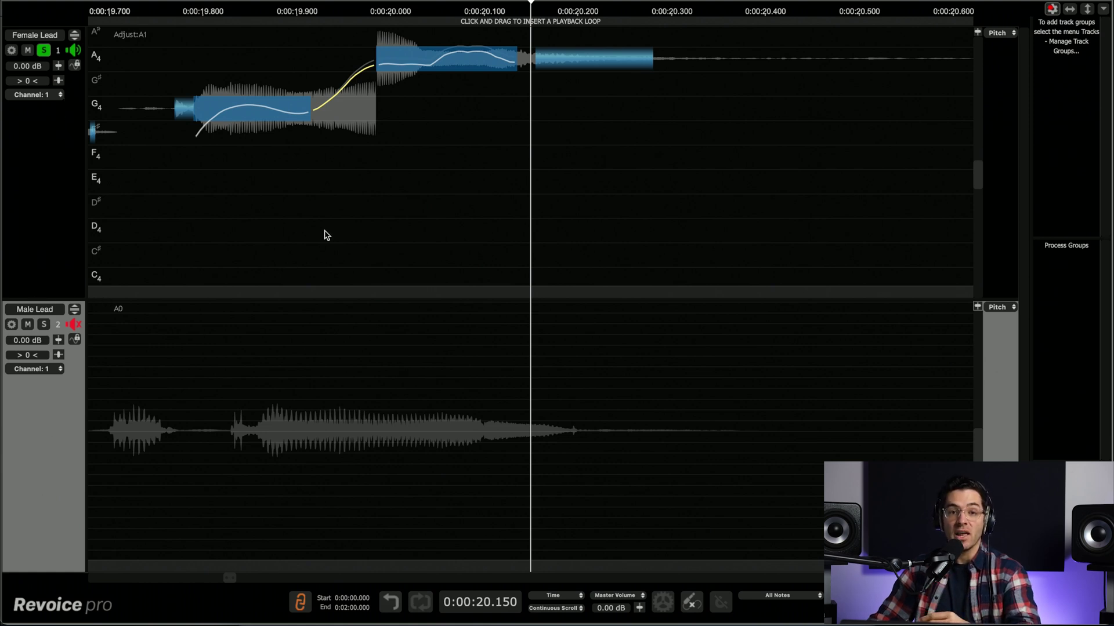
scroll(325, 235, "left", 2)
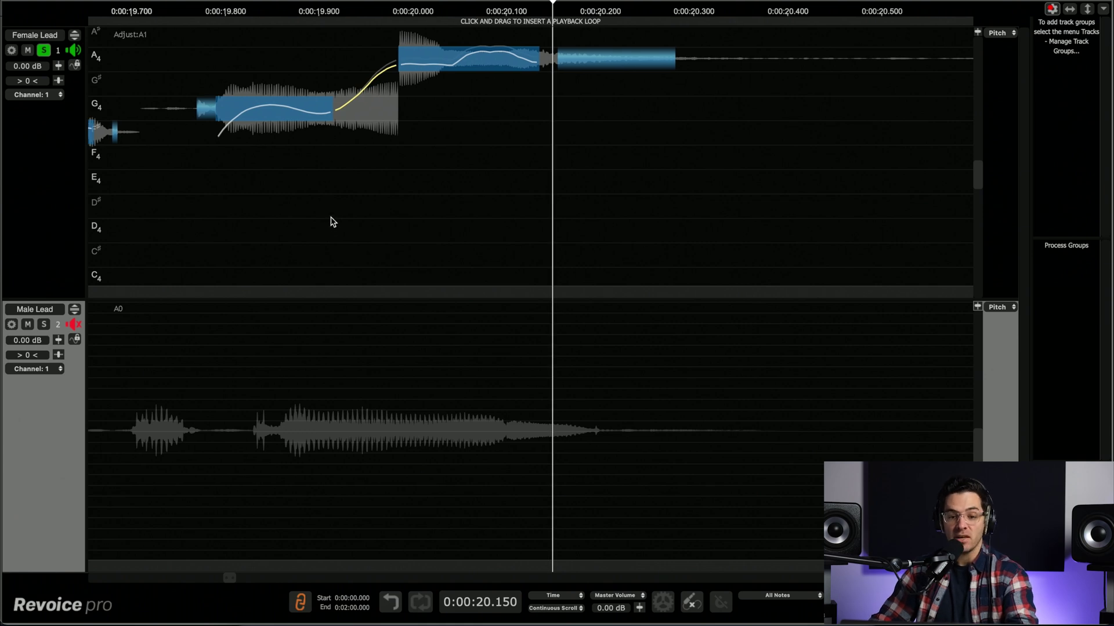
key("super+p")
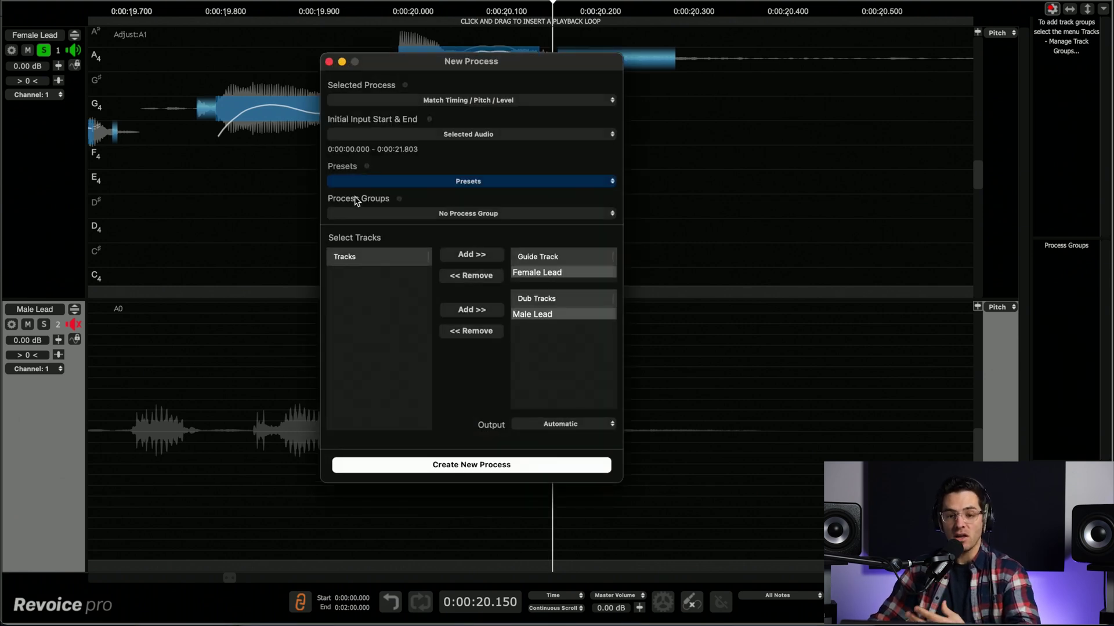
left_click(463, 103)
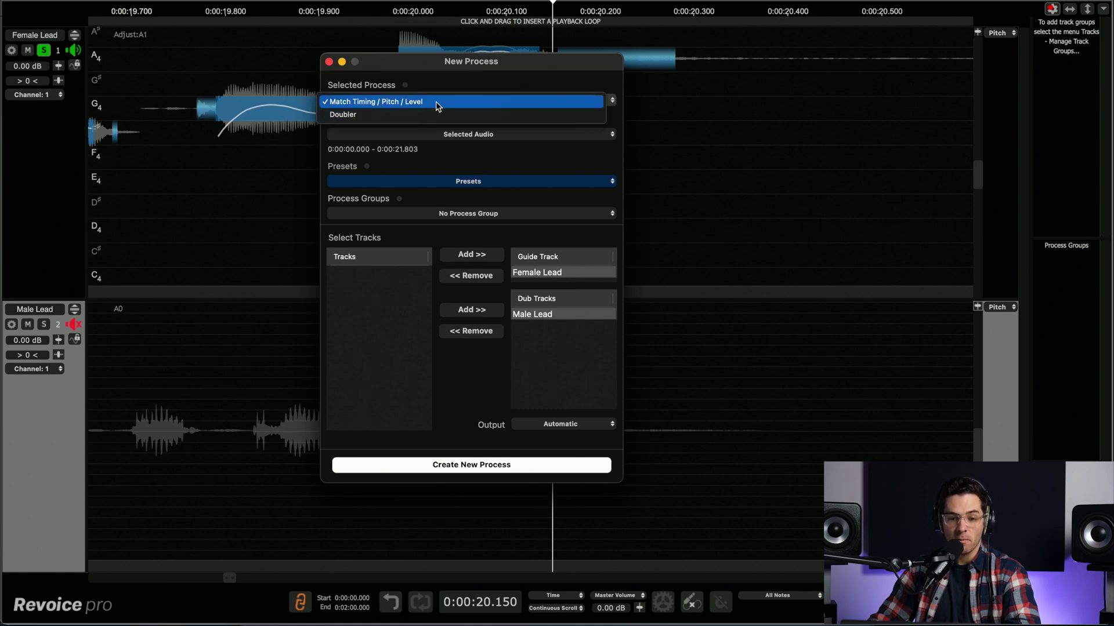
left_click(438, 103)
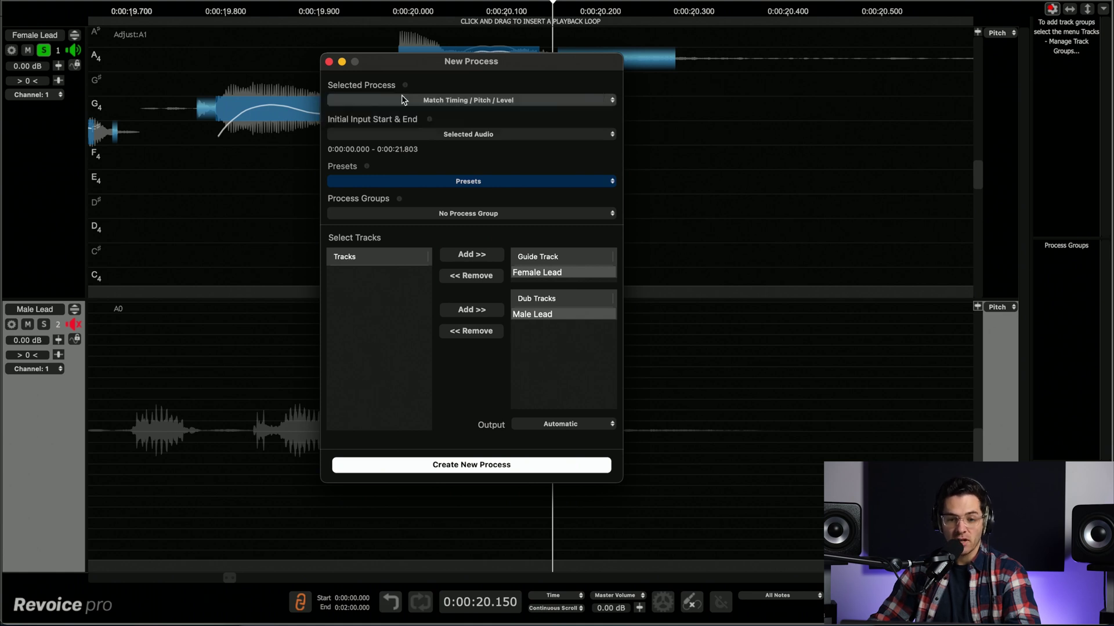
left_click(474, 138)
left_click(462, 138)
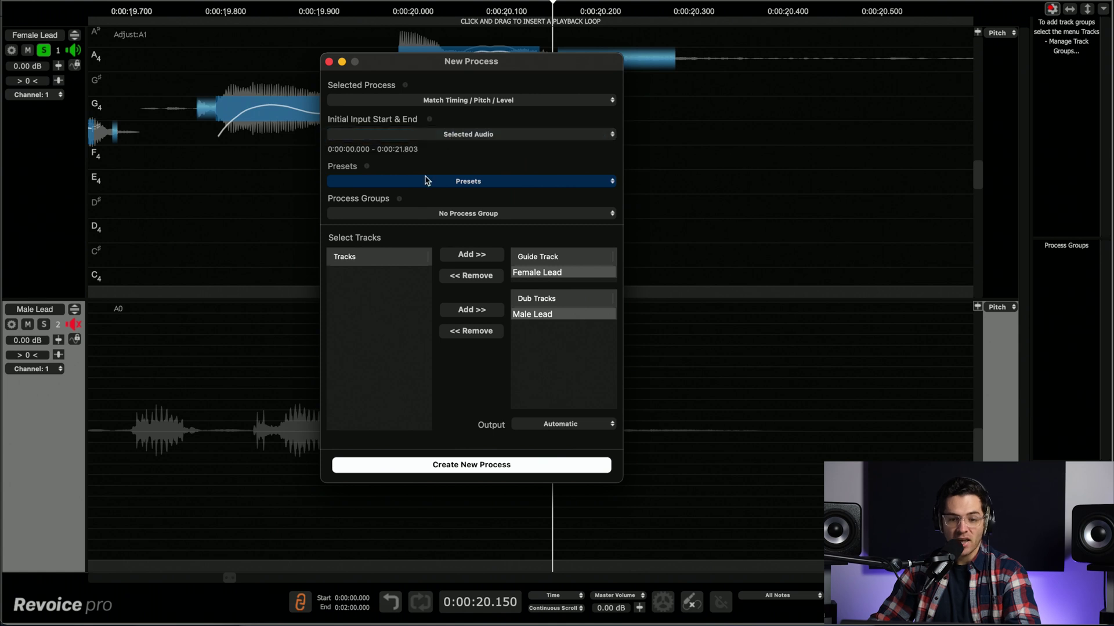
left_click(463, 183)
mouse_move(433, 213)
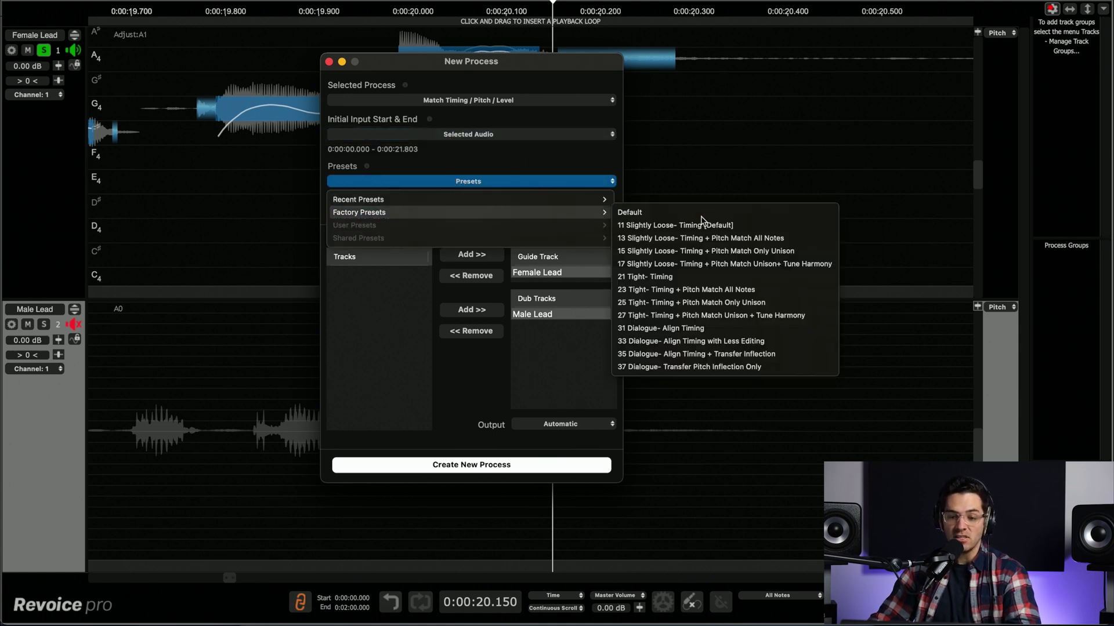
left_click(682, 290)
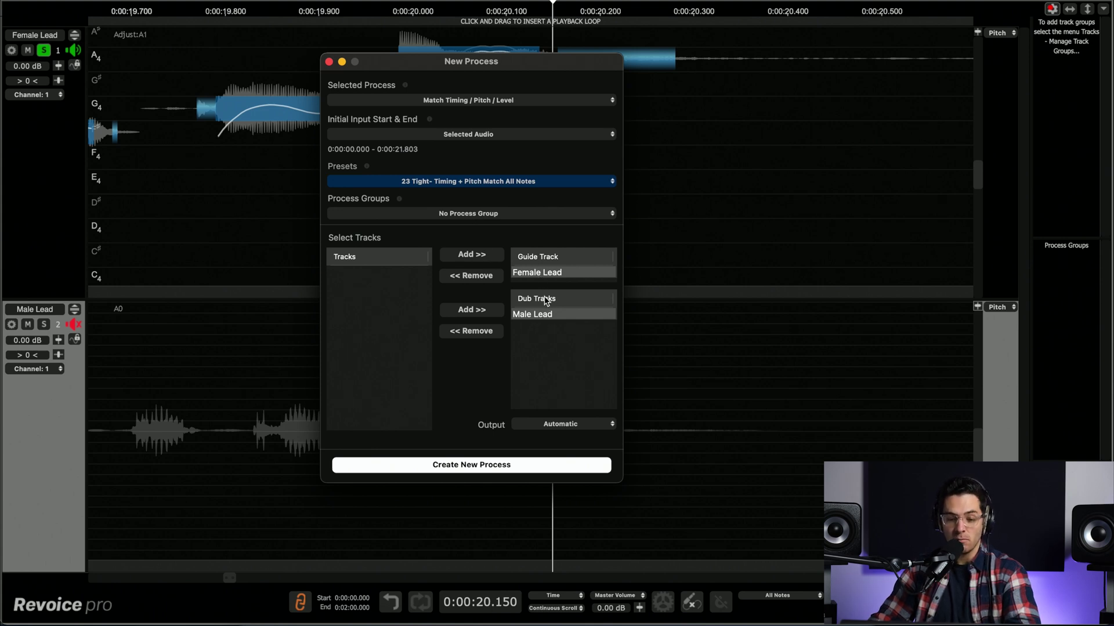
left_click(460, 466)
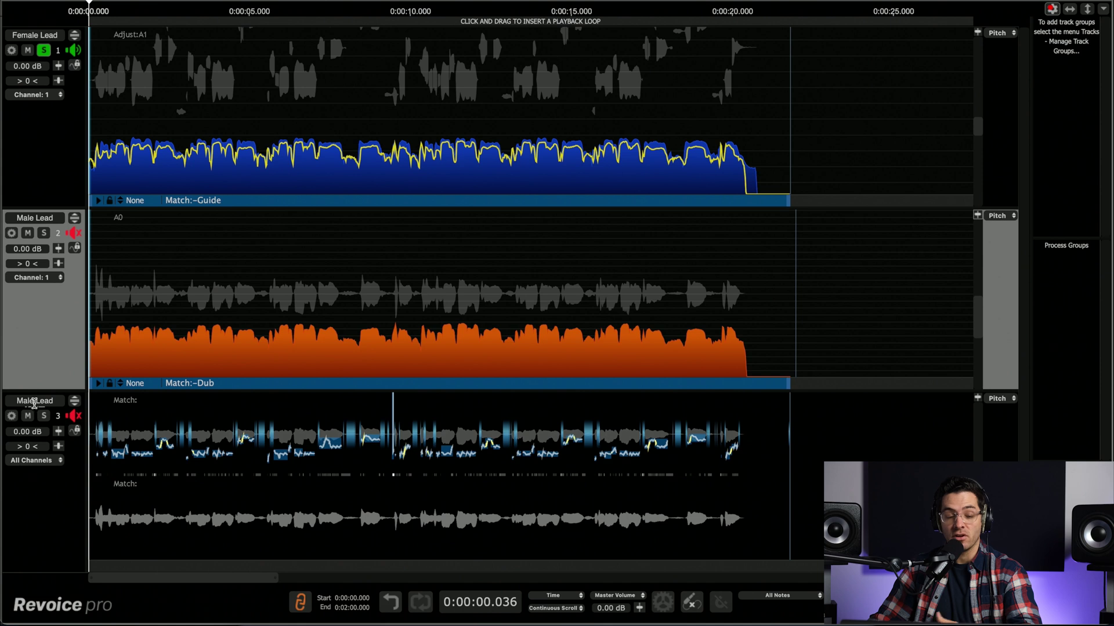
- With the matched male track muted and Female Lead unsoloed, play the vocals and stop
left_click(27, 416)
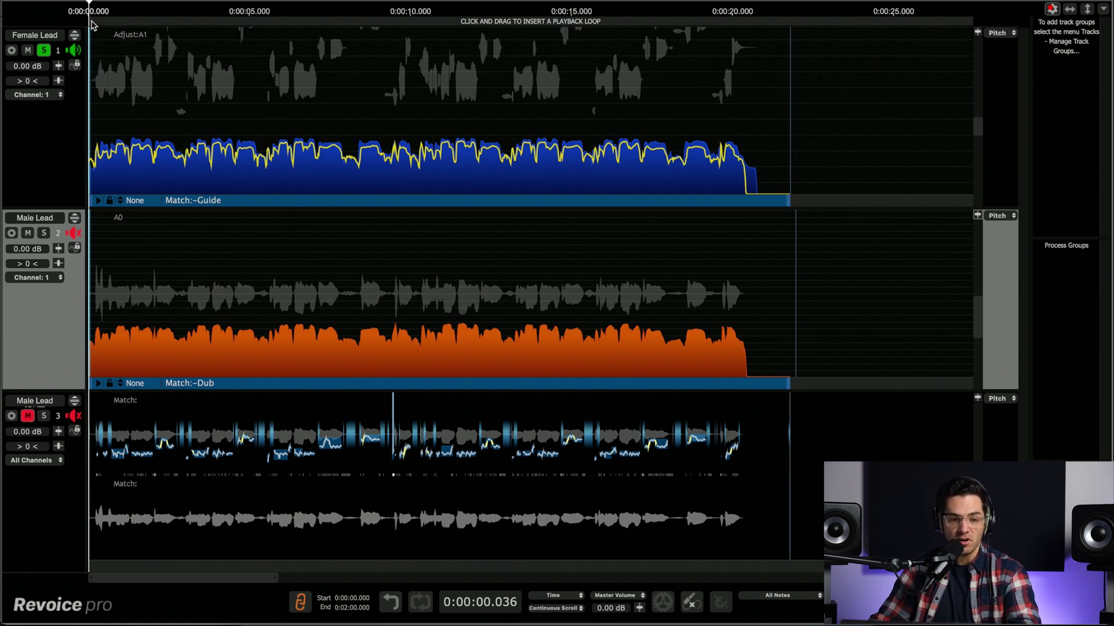
left_click(43, 50)
key("space")
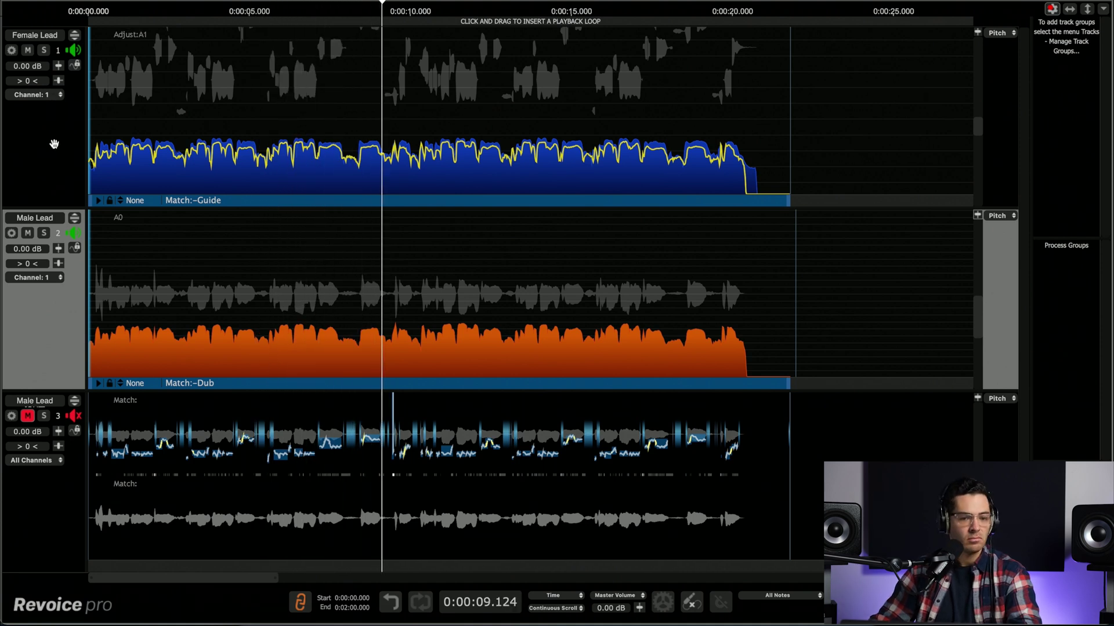
key("space")
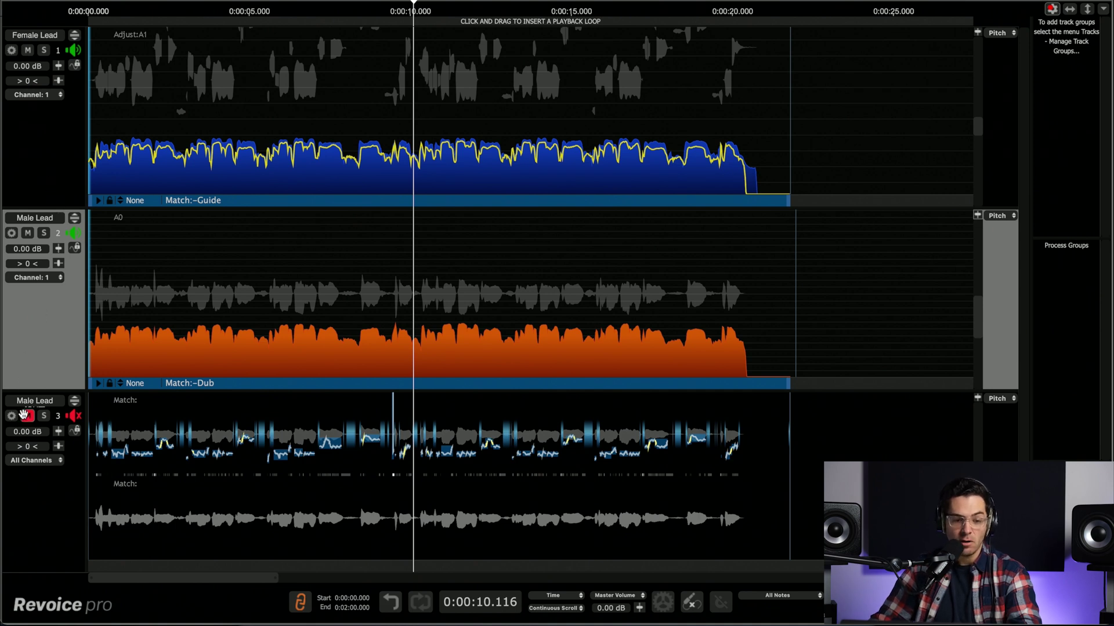
- Unmute the matched male track, mute the original Male Lead, and play again
left_click(25, 415)
left_click(24, 233)
key("space")
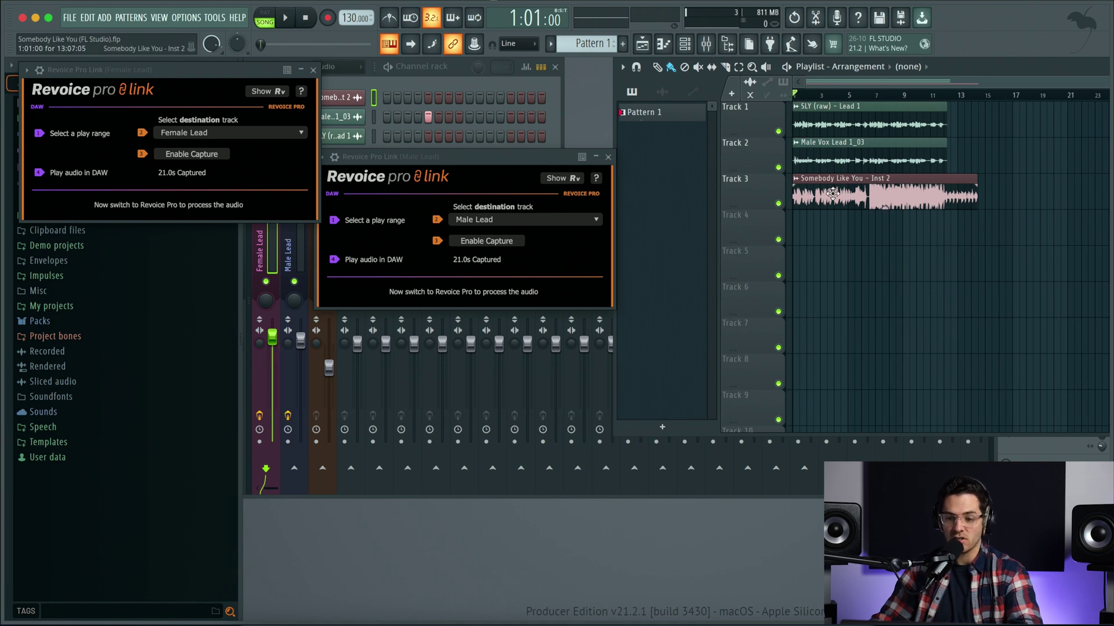
- Close both link windows and drag all the Female Lead audio onto Track 1 at bar 15
key("space")
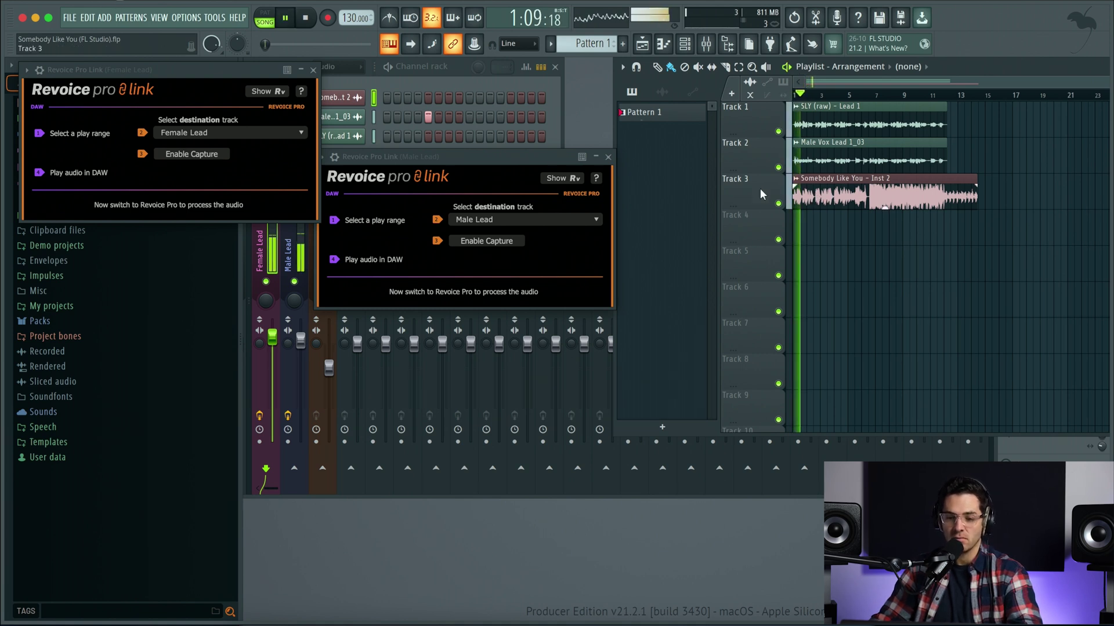
left_click(607, 157)
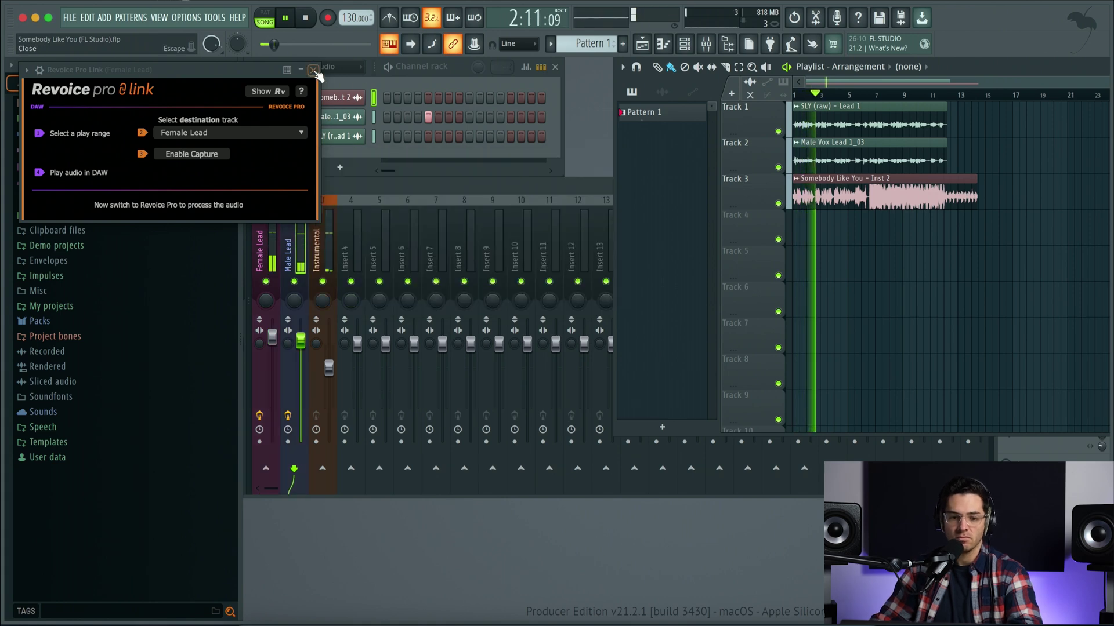
key("Escape")
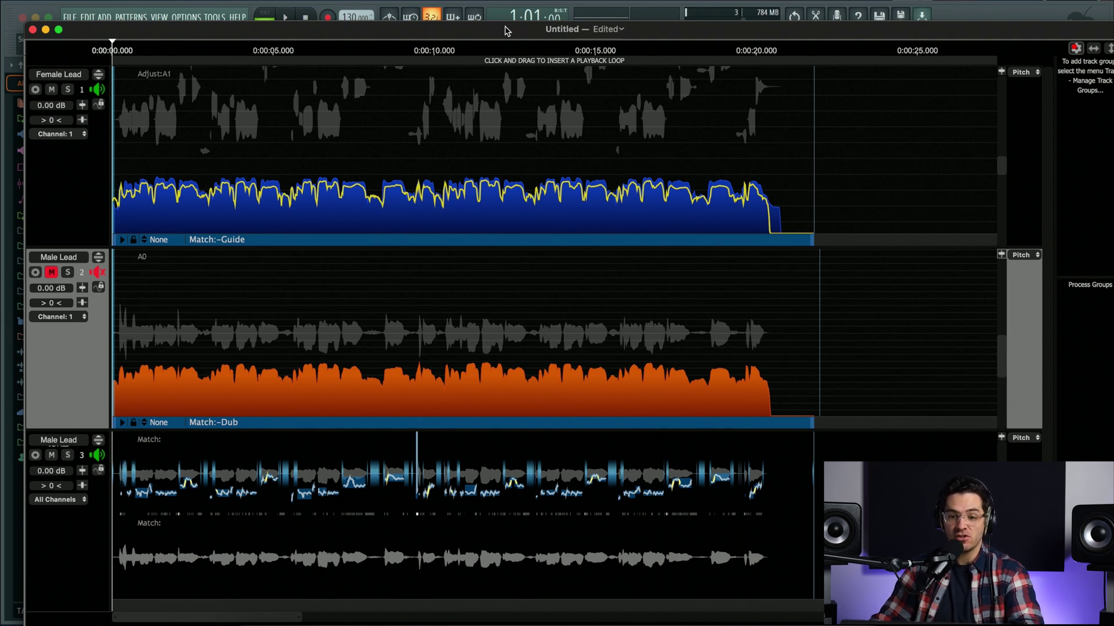
left_click_drag(507, 30, 608, 281)
right_click(560, 350)
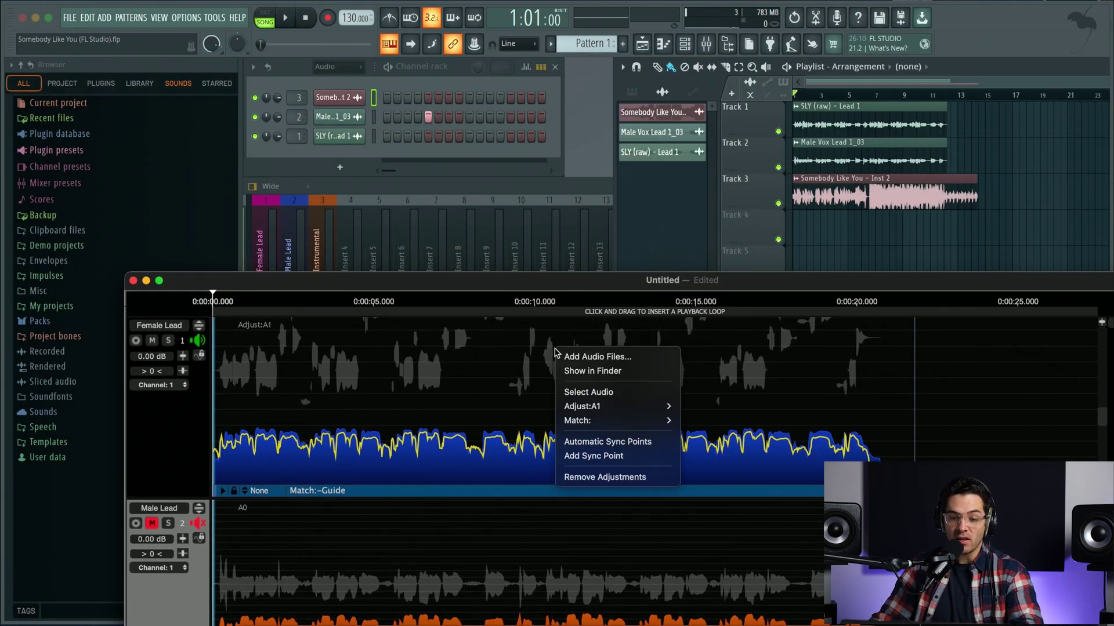
left_click(582, 393)
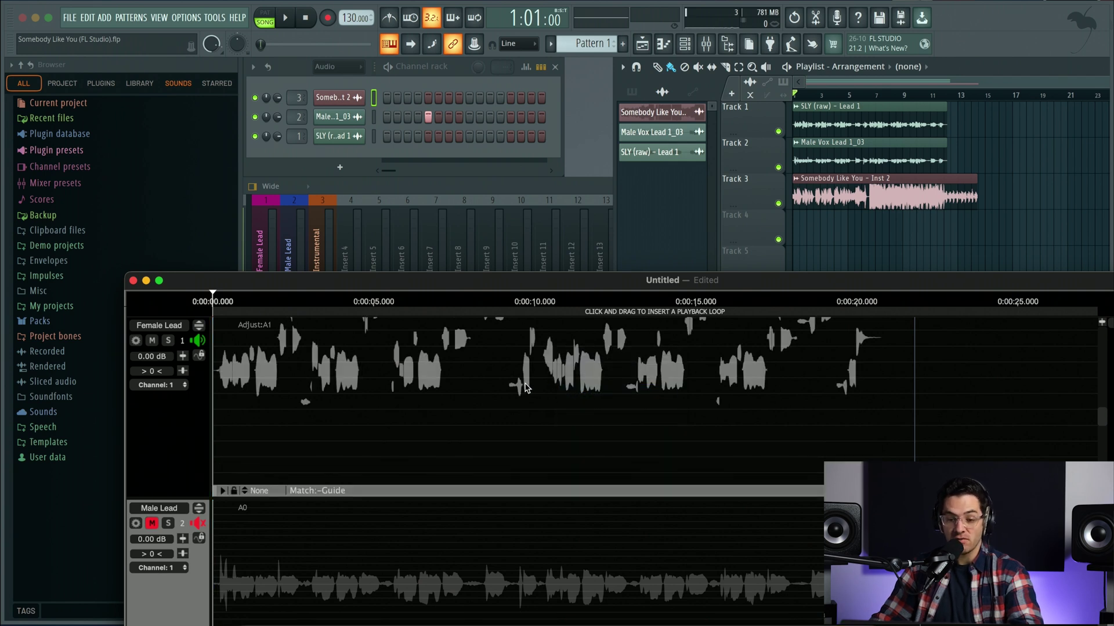
left_click_drag(520, 385, 986, 116)
left_click(1007, 125)
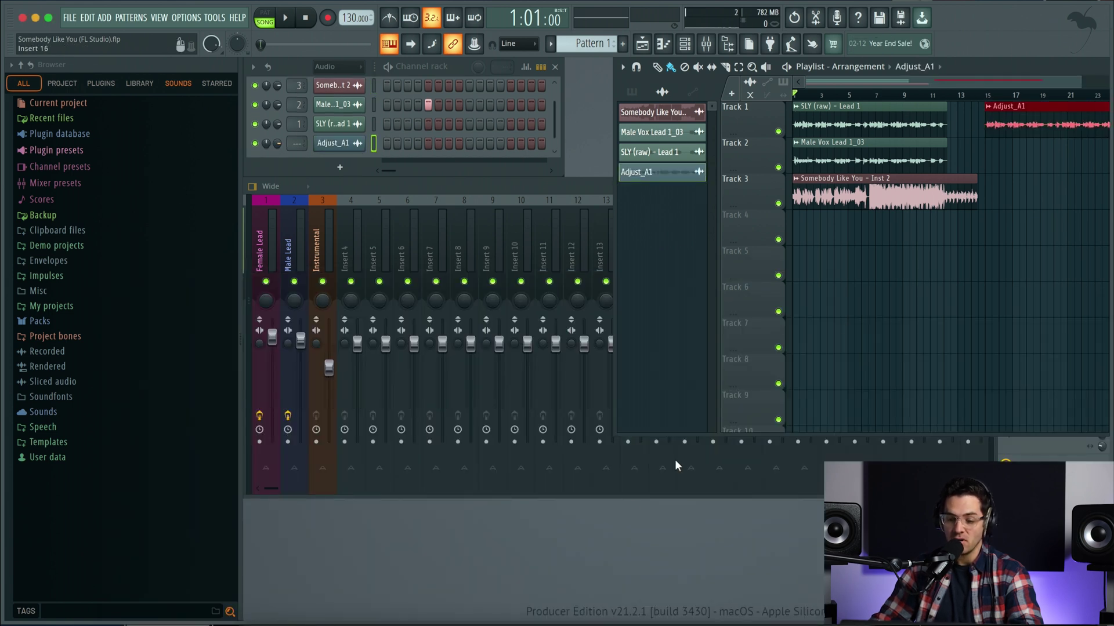
- Unmute the Male Lead and drag all its matched audio into the FL Studio playlist
left_click(754, 619)
right_click(634, 542)
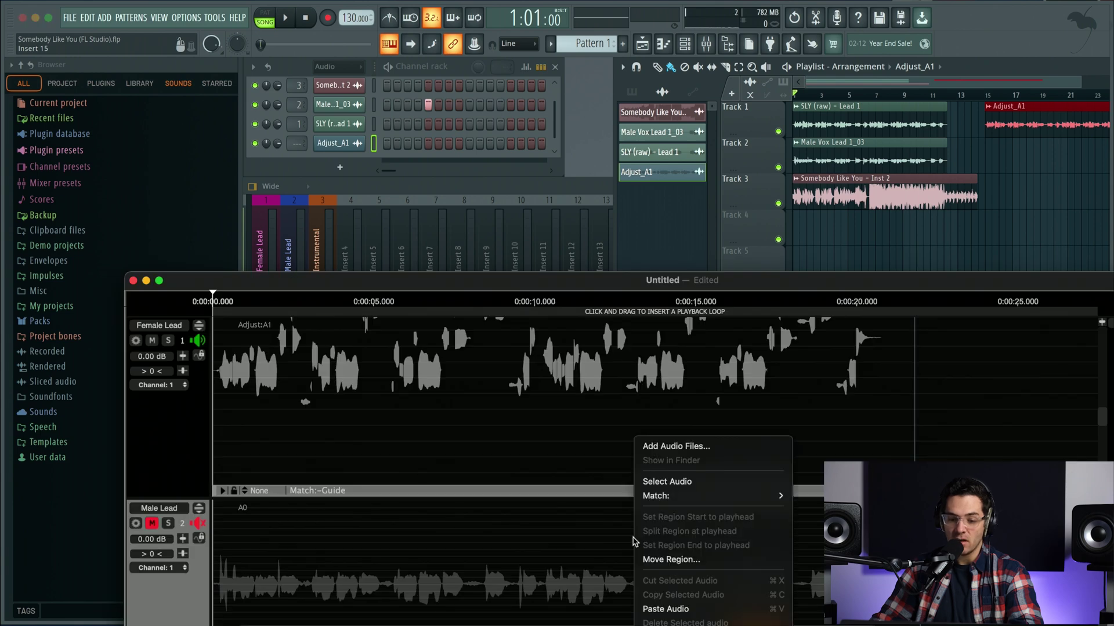
left_click(151, 525)
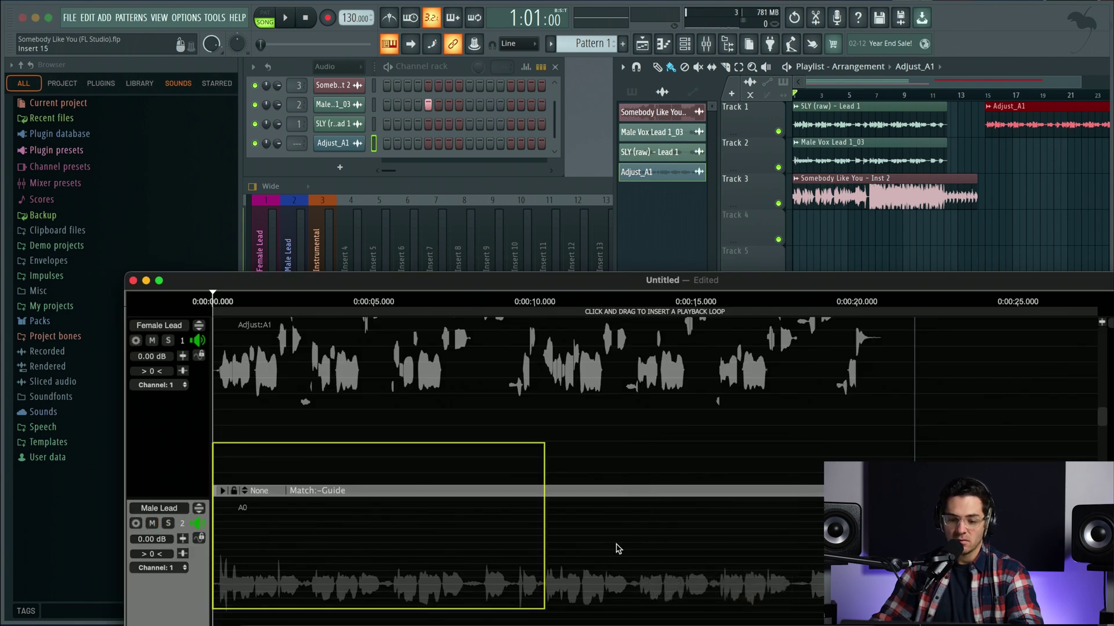
right_click(618, 547)
left_click(651, 482)
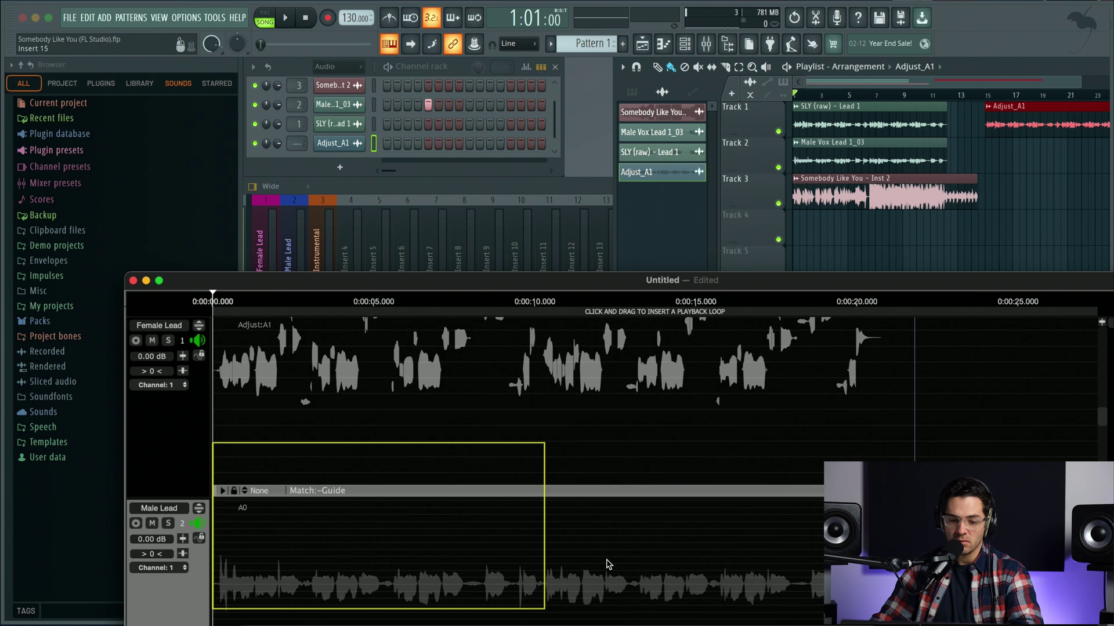
left_click_drag(609, 564, 989, 152)
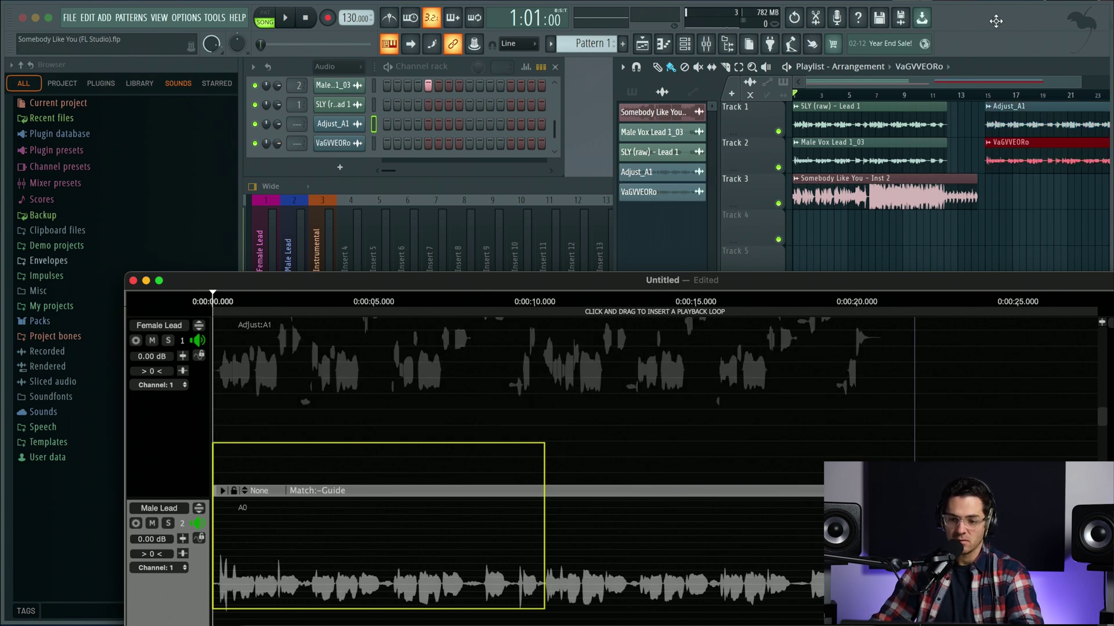
left_click(996, 22)
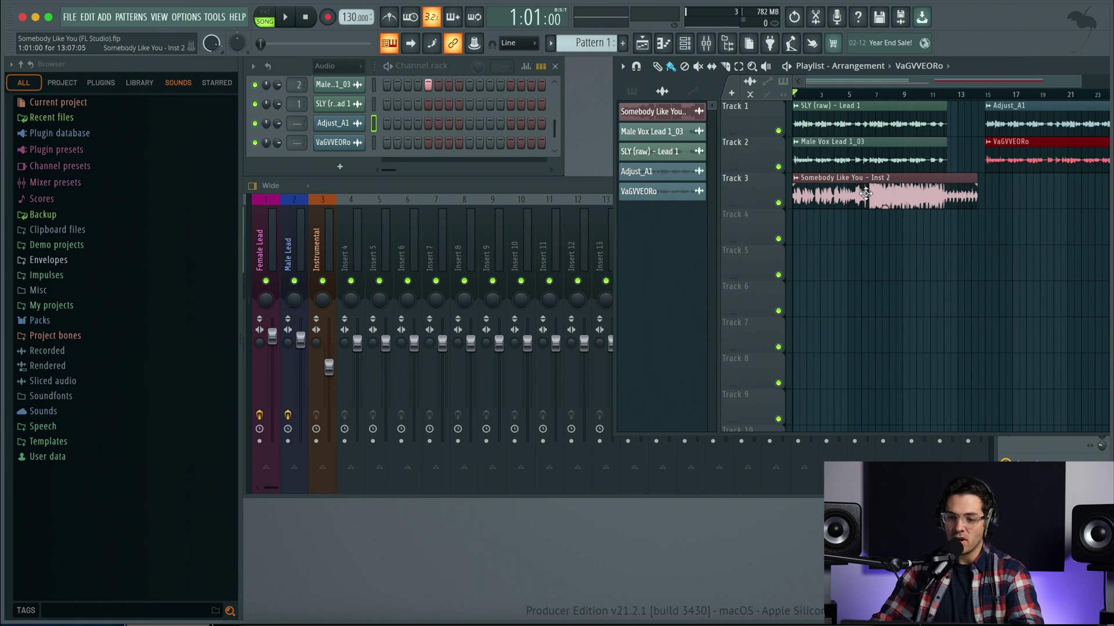
- Move Inst 2 to Track 5, Adjust_A1 to bar 1 of Track 3, and VaGVVEORo to bar 1 of Track 4
left_click_drag(865, 194, 866, 273)
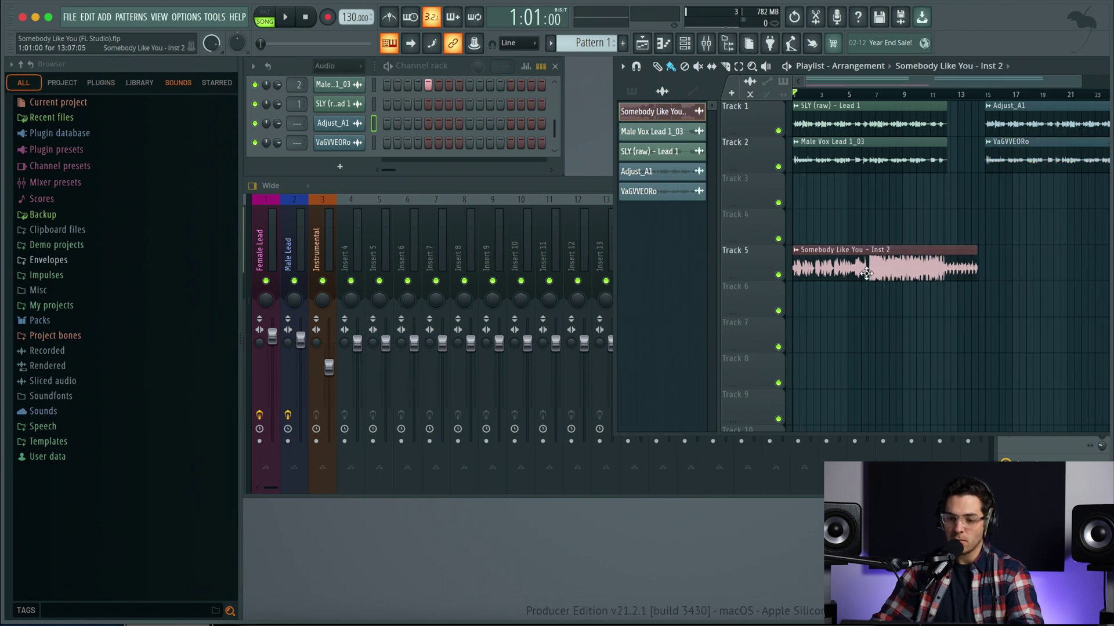
left_click(1012, 117)
left_click_drag(1025, 128, 831, 199)
left_click(980, 194)
left_click_drag(989, 203, 824, 239)
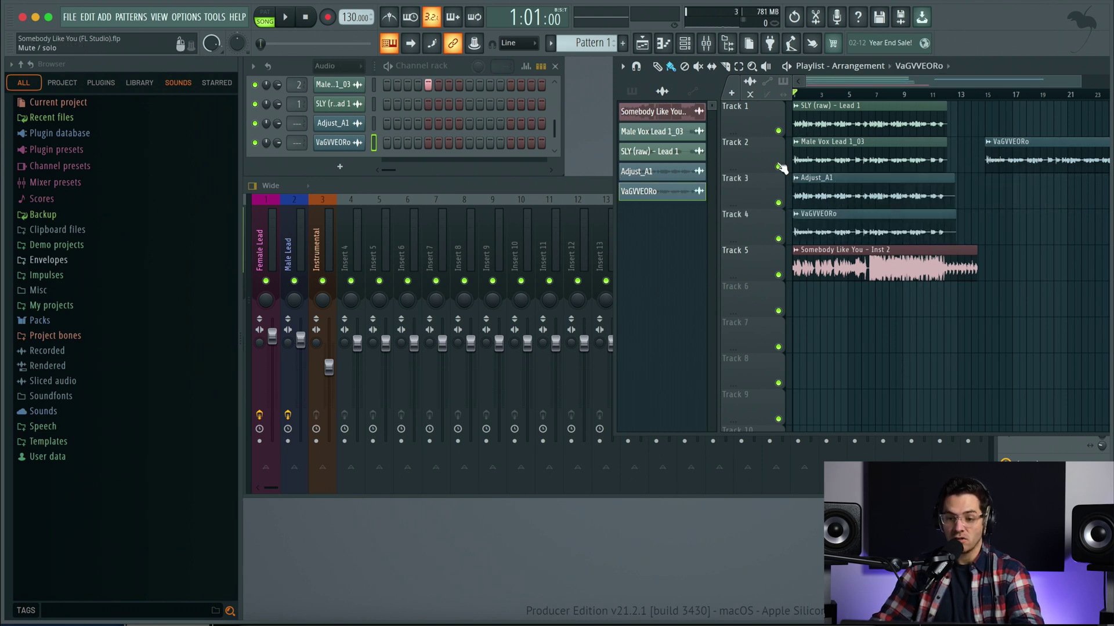
- Mute Tracks 1–2 and route VaGVVEORo to the Male Lead mixer insert while auditioning playback
left_click(779, 130)
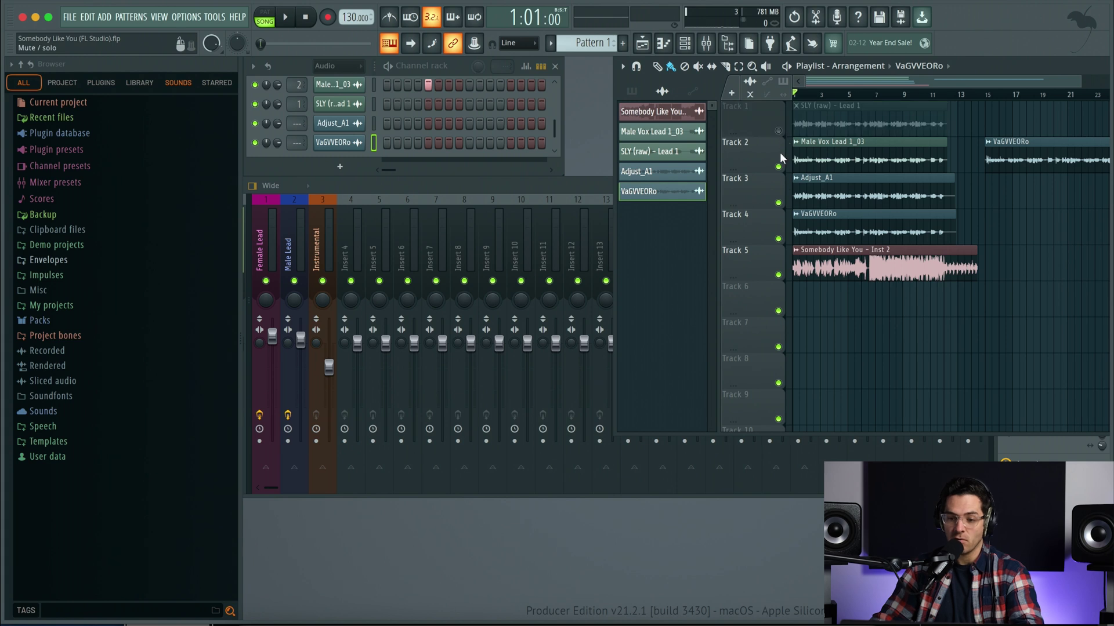
left_click(778, 166)
key("space")
left_click_drag(297, 124, 301, 141)
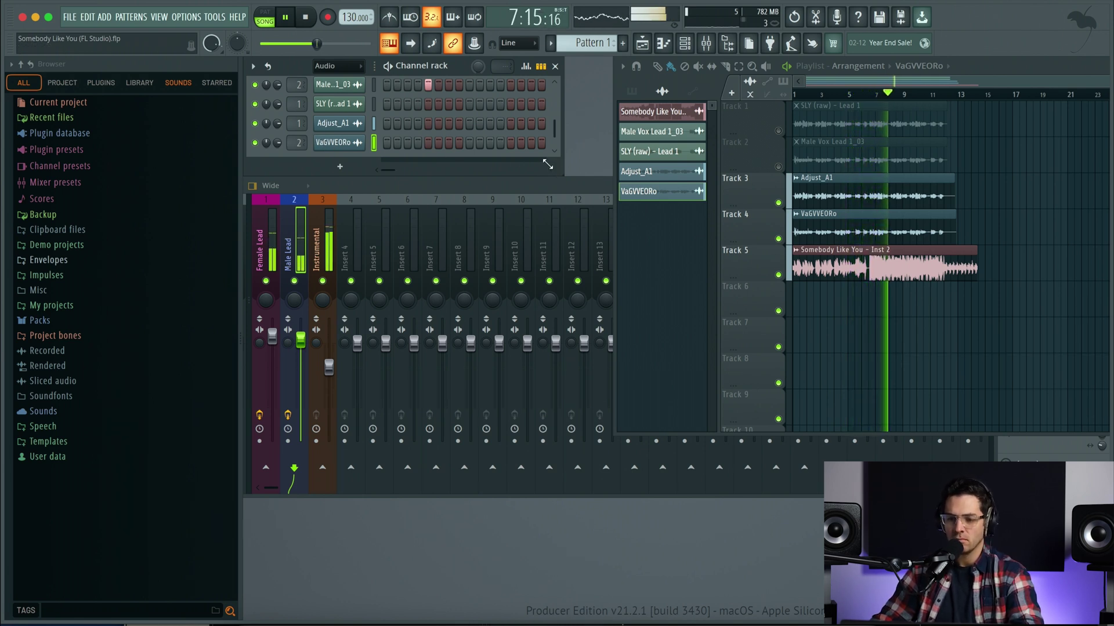
key("space")
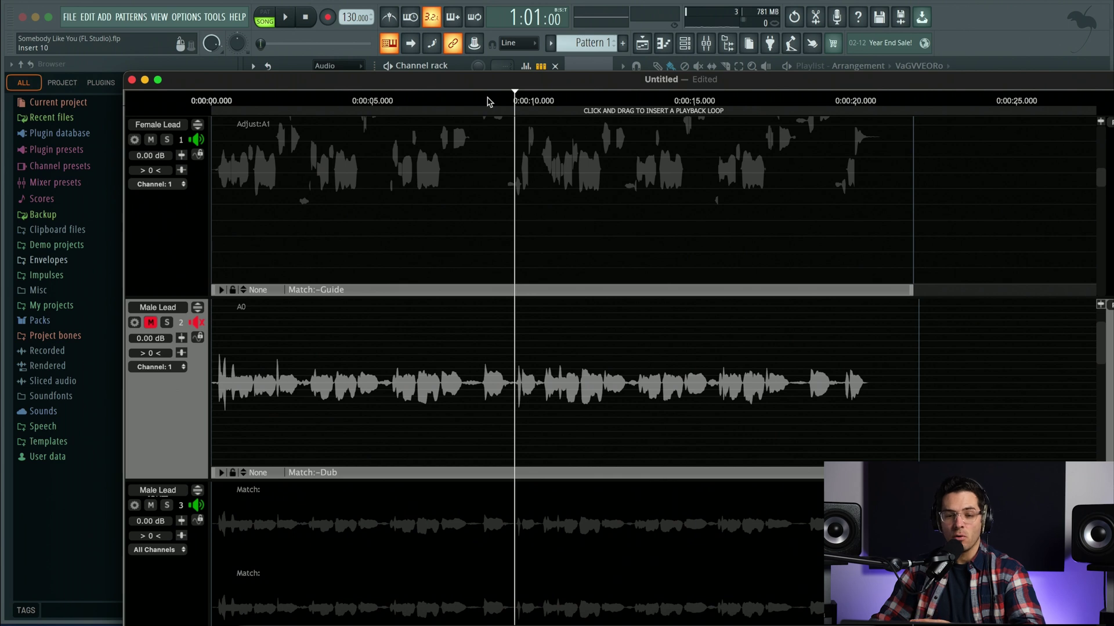
- Replay the phrase near 0:00:10 and set a playback loop around the one word there
left_click(505, 101)
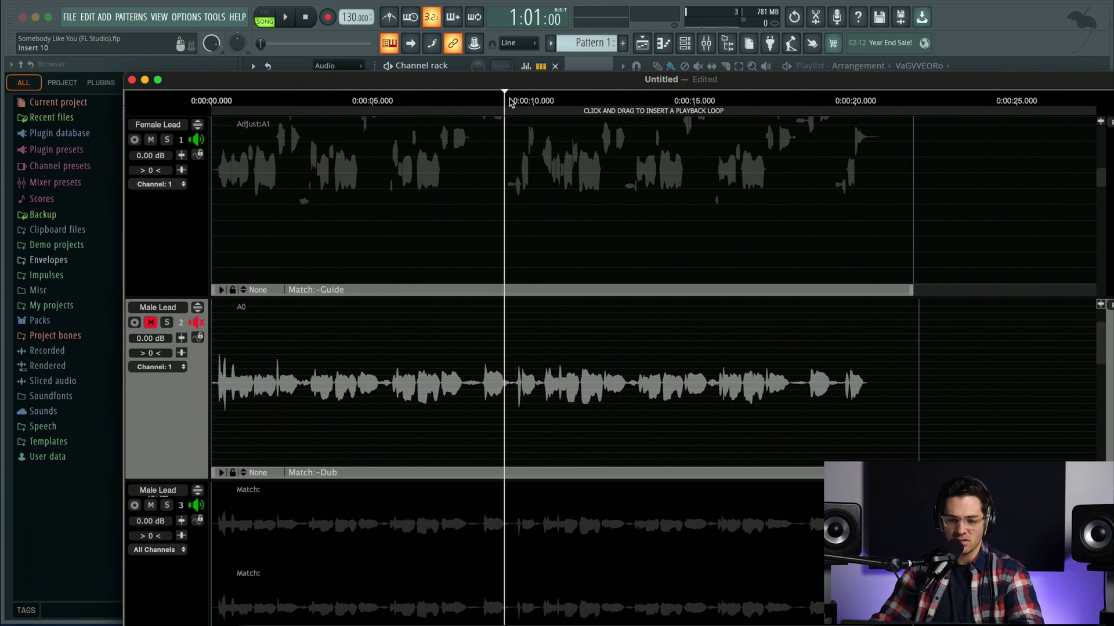
left_click(472, 100)
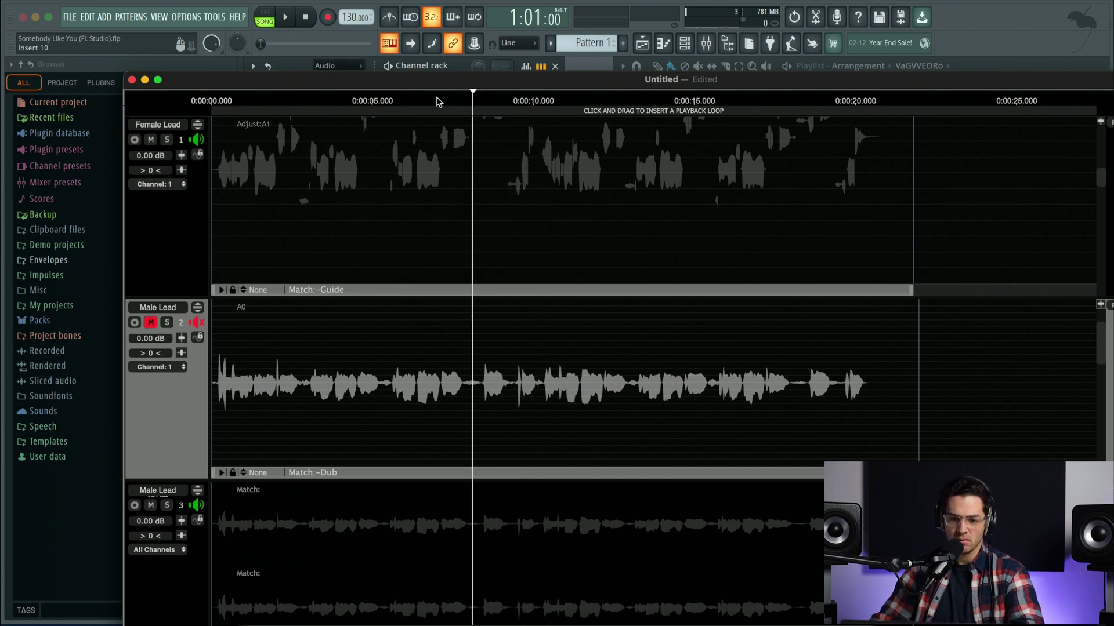
left_click(429, 101)
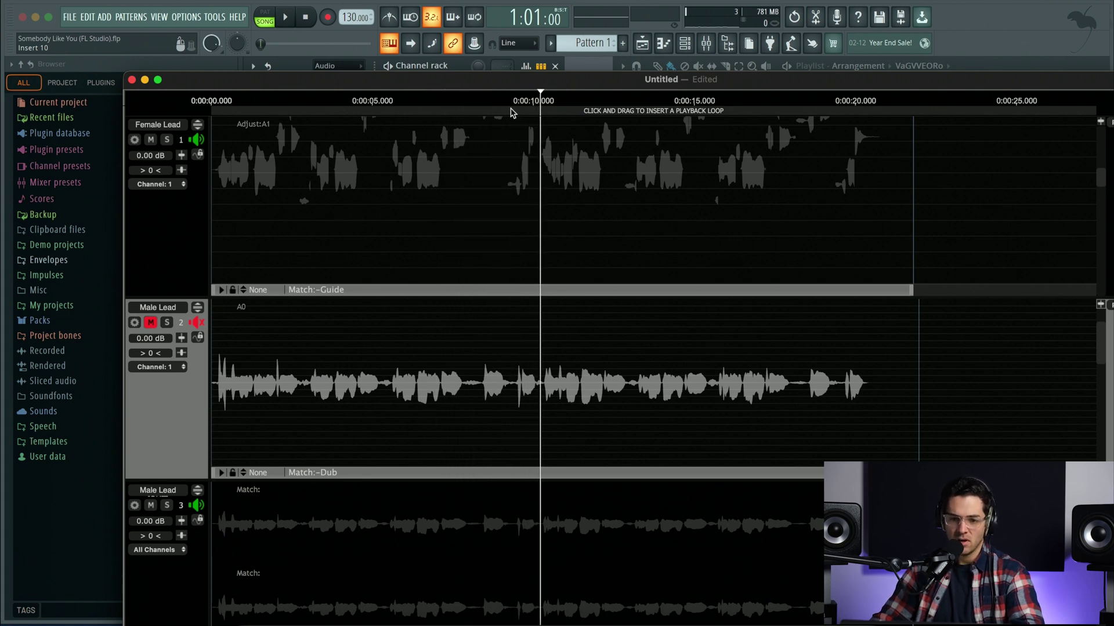
left_click_drag(512, 111, 539, 110)
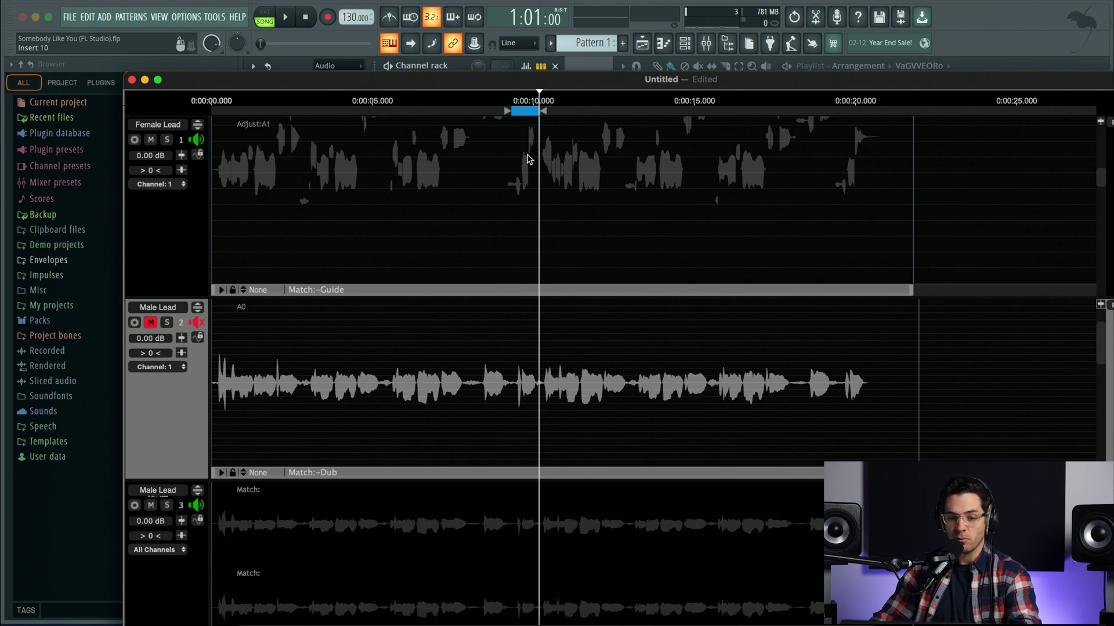
- Create a Doubler on Selected Playback Range with preset Stereo Vocal Mild, then solo the Dblr:2 track
key("super+n")
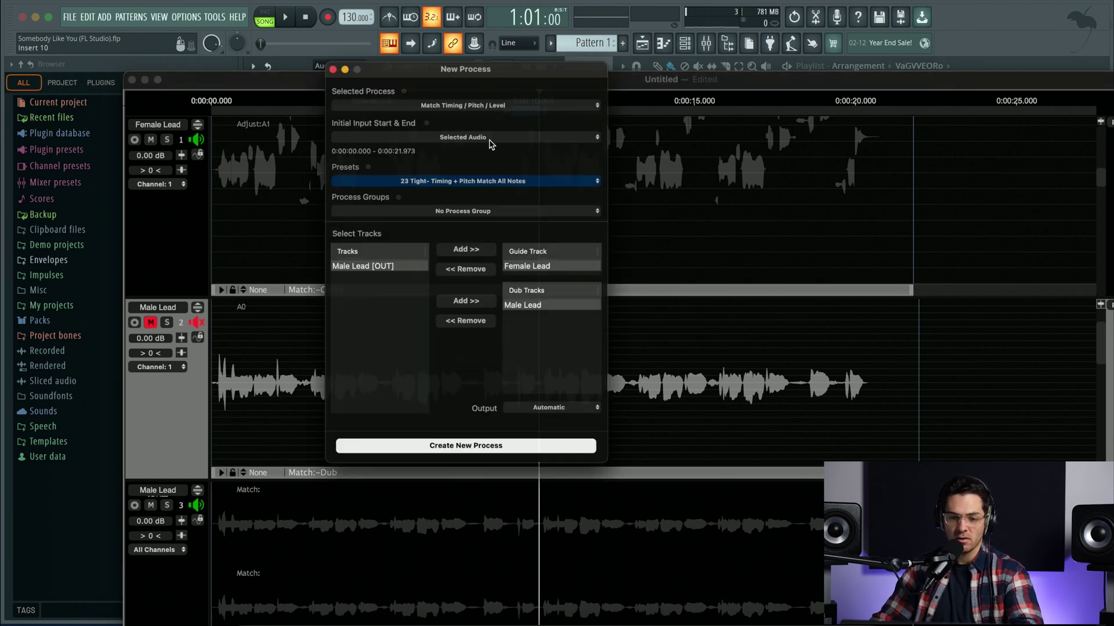
left_click(474, 104)
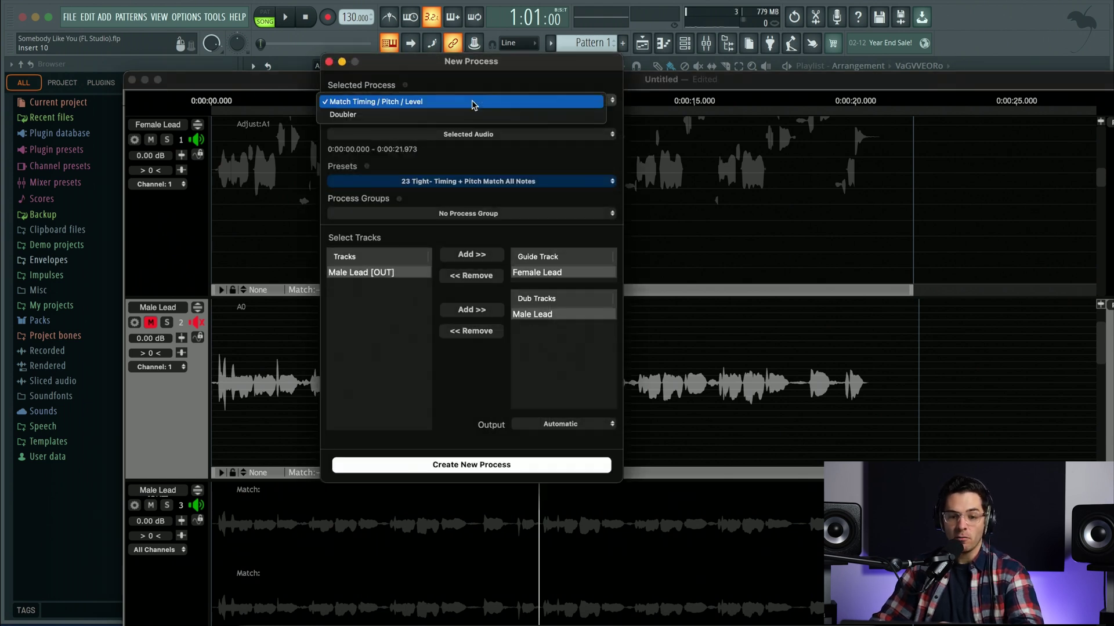
left_click(403, 114)
left_click(423, 136)
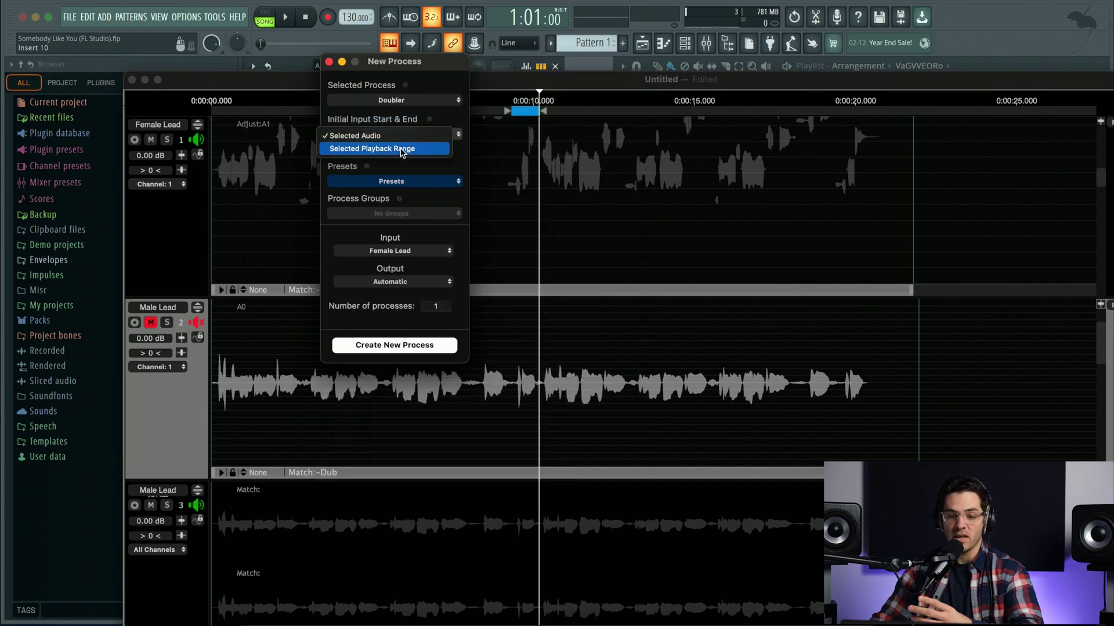
left_click(401, 150)
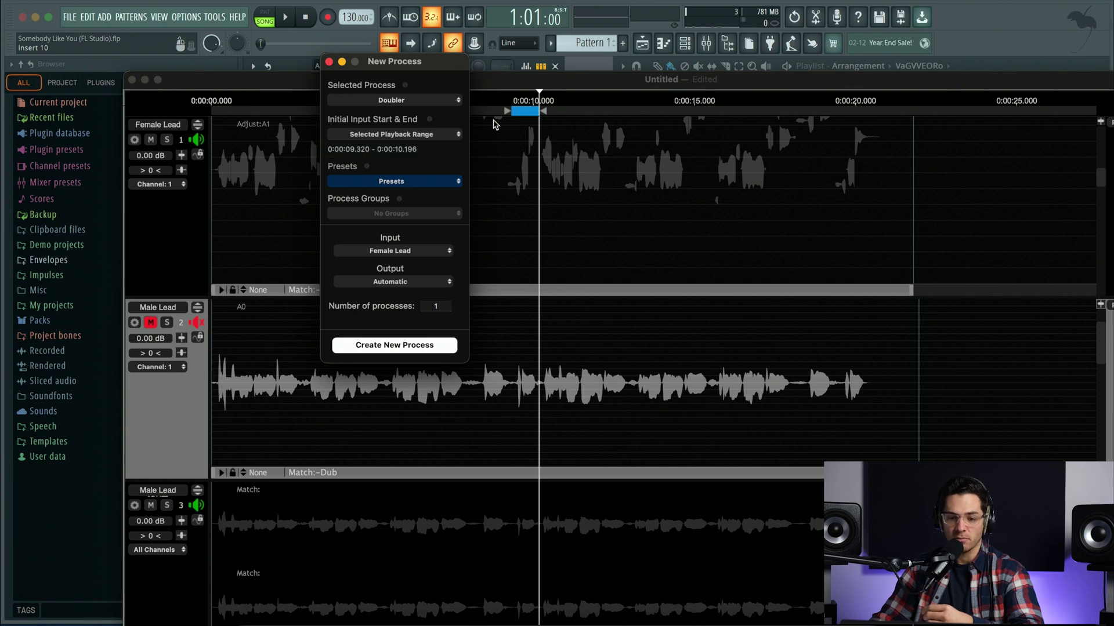
left_click(391, 181)
mouse_move(406, 213)
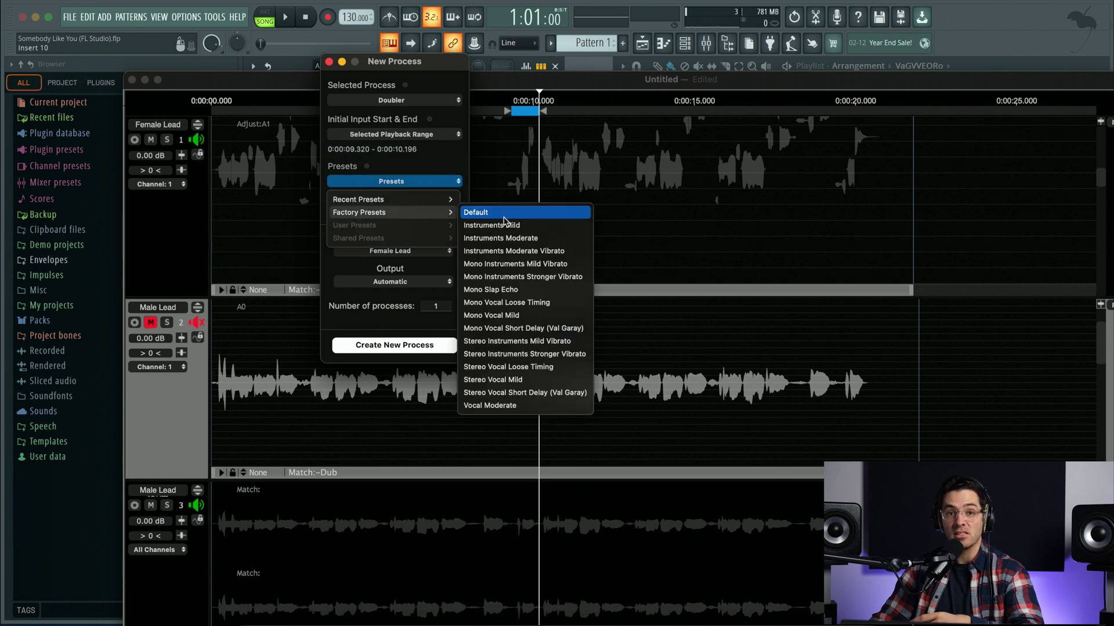
left_click(523, 380)
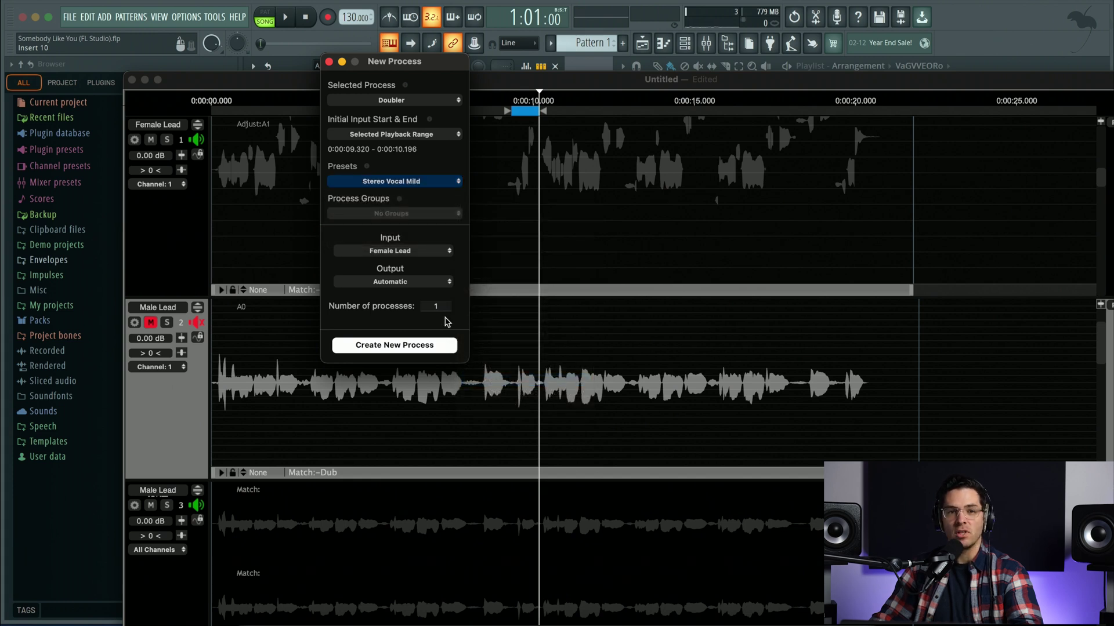
left_click(409, 347)
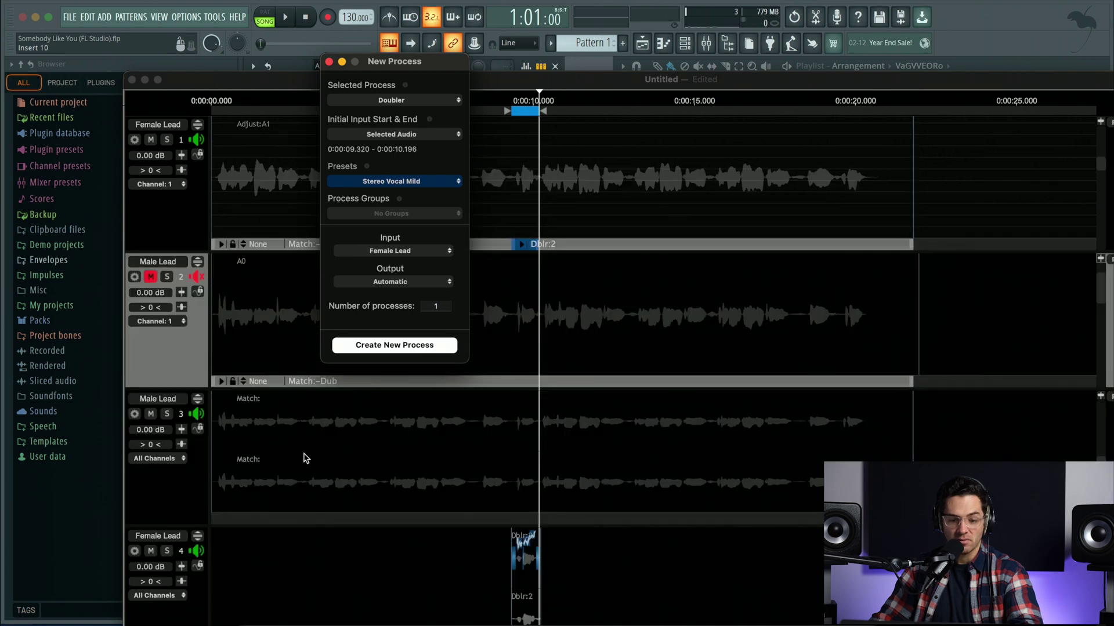
left_click(167, 551)
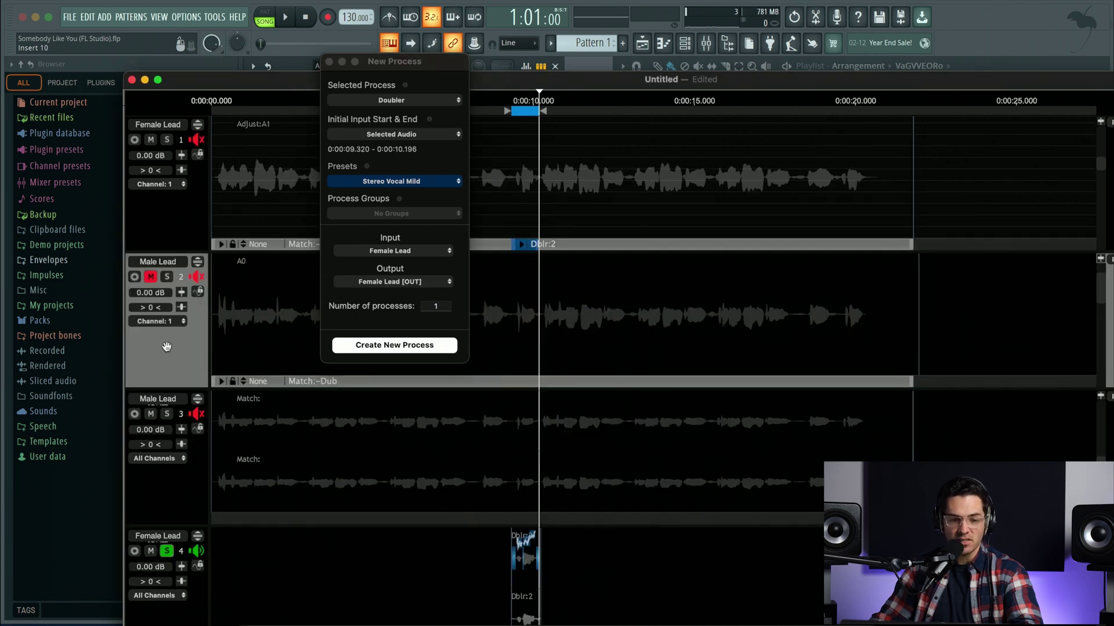
- Select the Dblr:2 clip's audio and drop it into the FL Studio playlist, then return to FL Studio
left_click(342, 62)
left_click(514, 100)
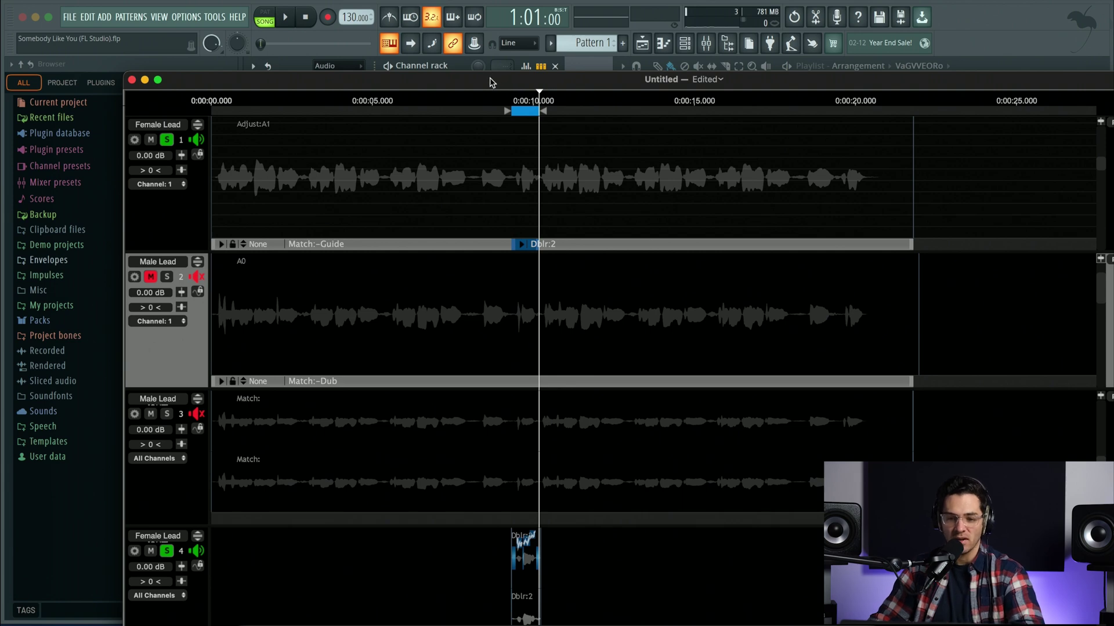
double_click(490, 81)
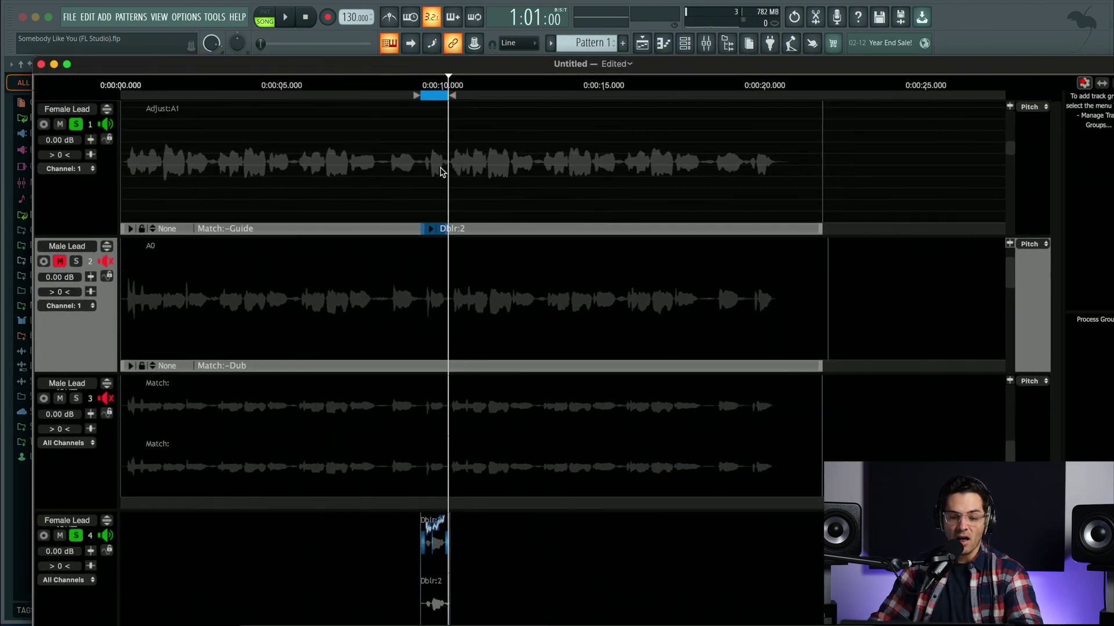
right_click(432, 558)
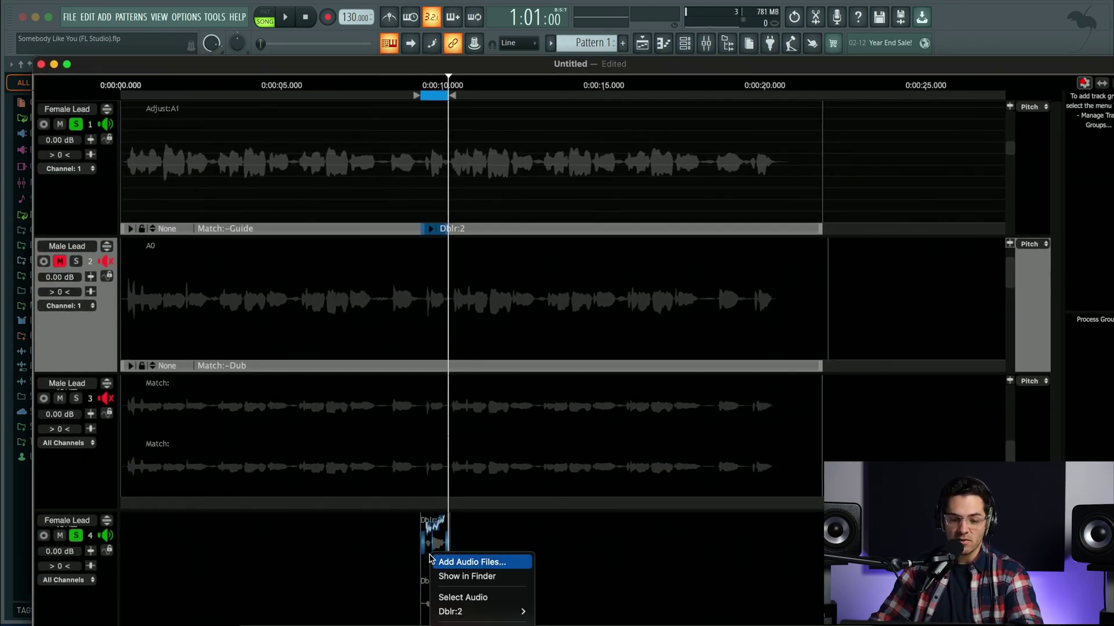
left_click(448, 599)
left_click_drag(795, 67, 392, 48)
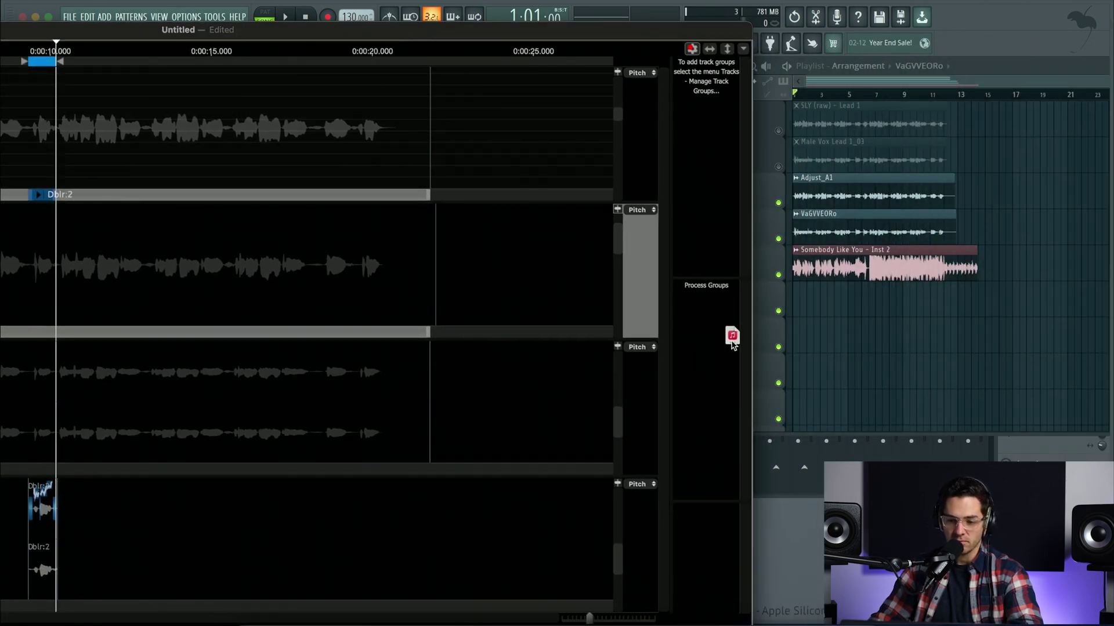
left_click_drag(733, 346, 822, 305)
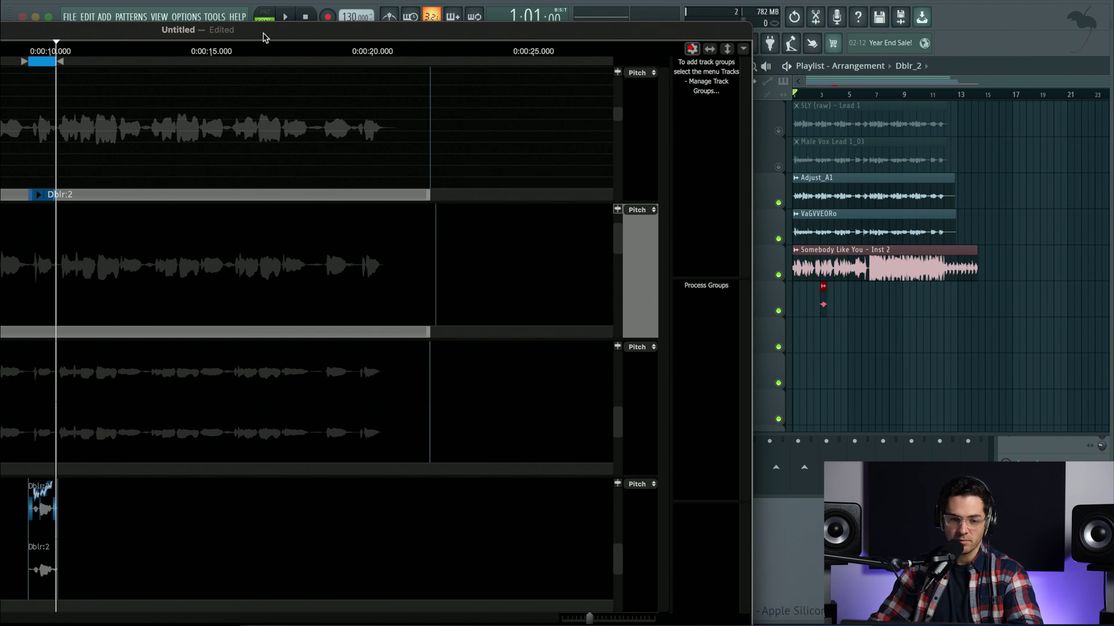
double_click(264, 34)
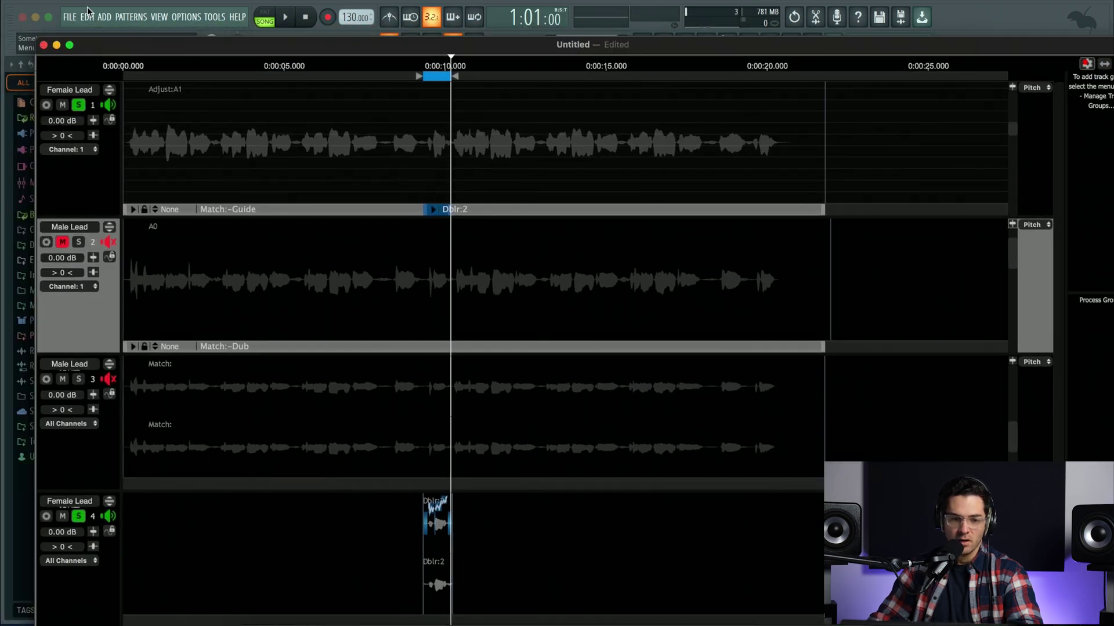
left_click(6, 12)
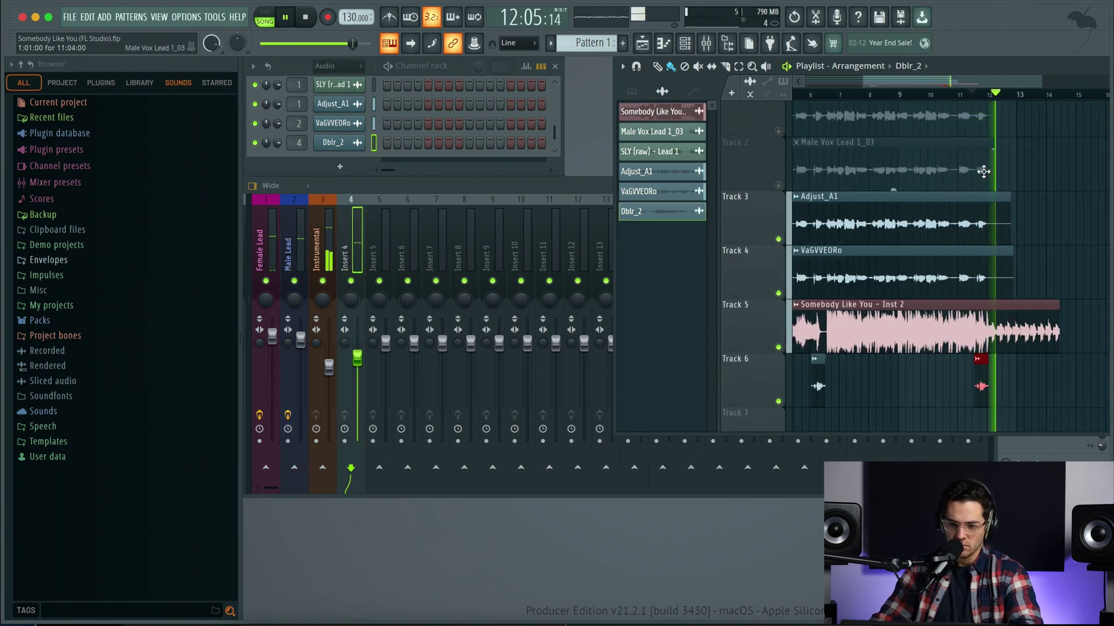
- Stop playback, return to bar 1, and play the full arrangement with the doubled word
key("space")
scroll(842, 105, "down", 3)
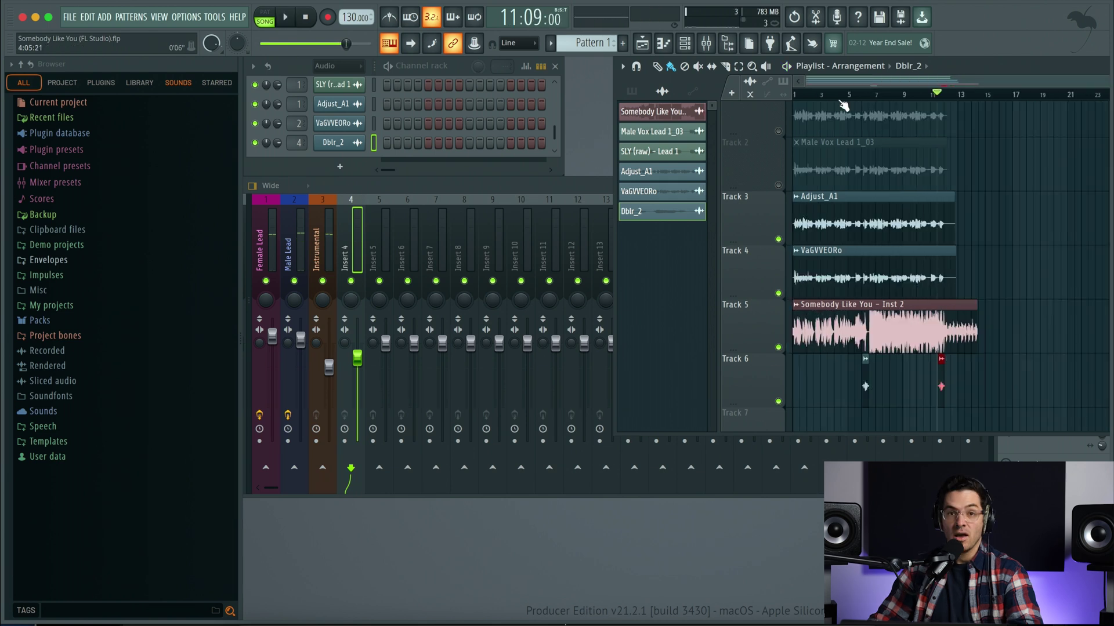
left_click(804, 103)
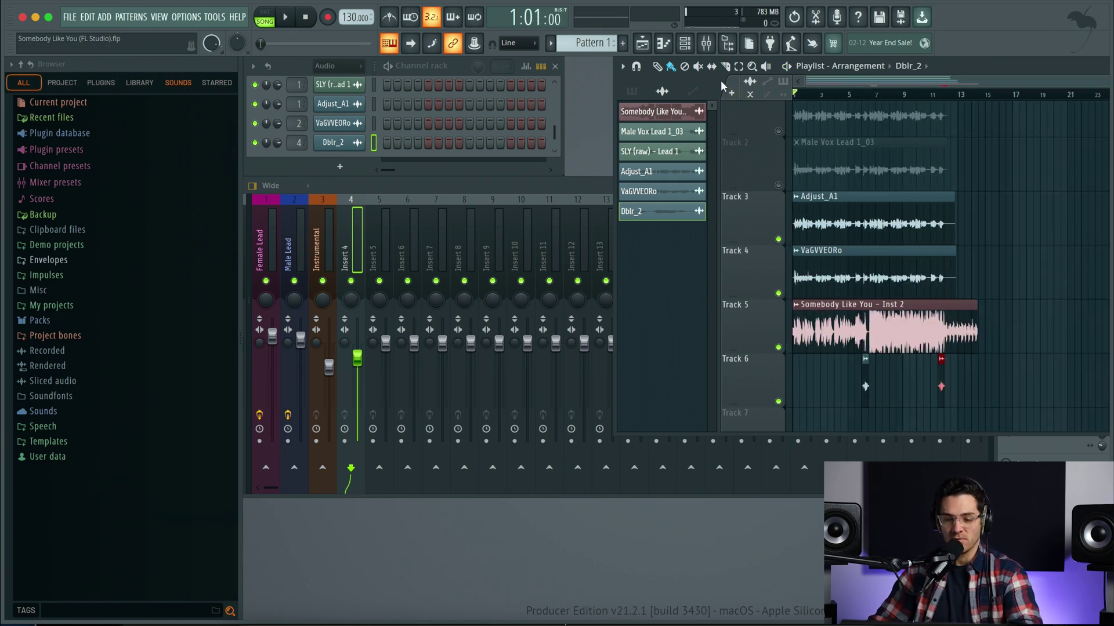
key("space")
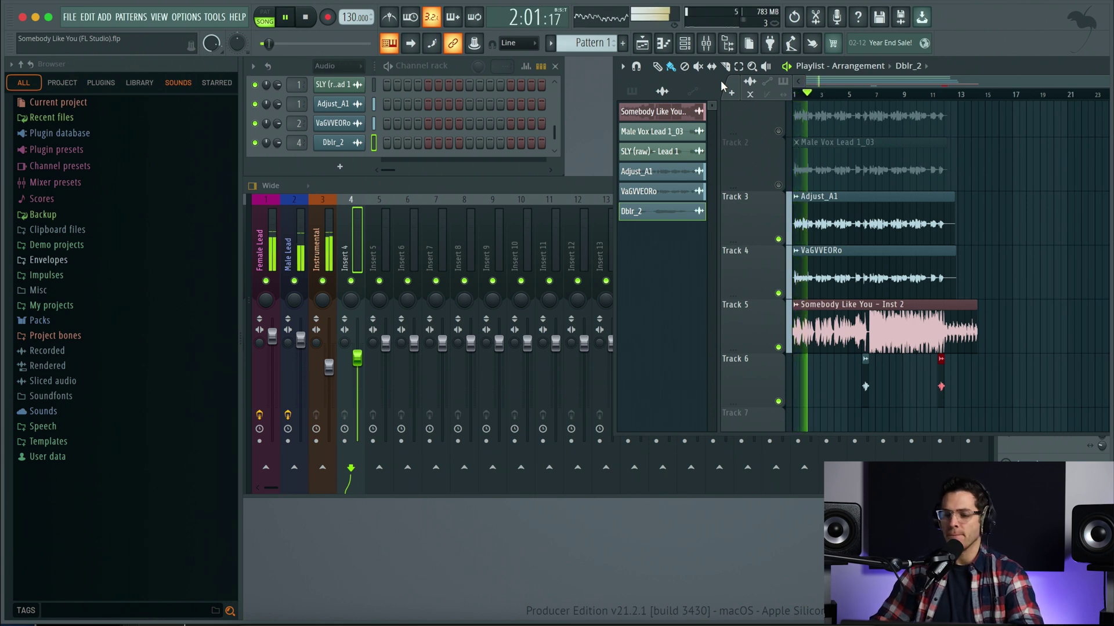